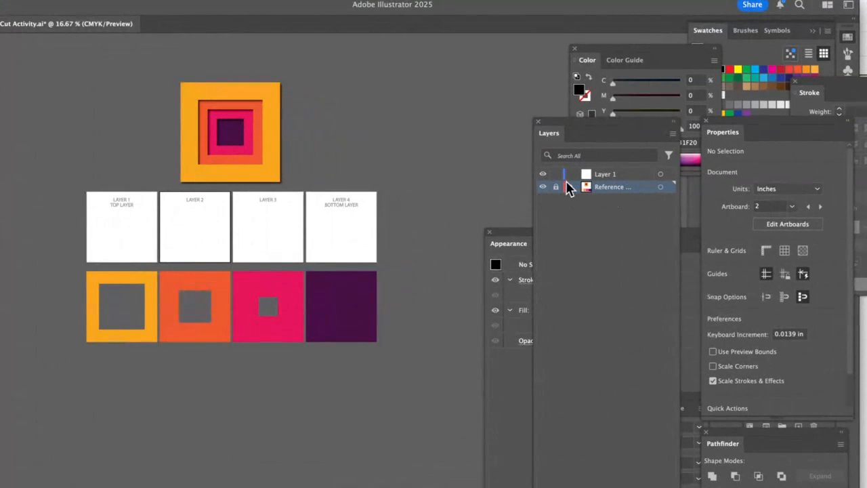
Toggle the reference layer's visibility to compare the artboards with and without the sample paper-cut artwork.
left_click(543, 188)
left_click(542, 187)
left_click(542, 187)
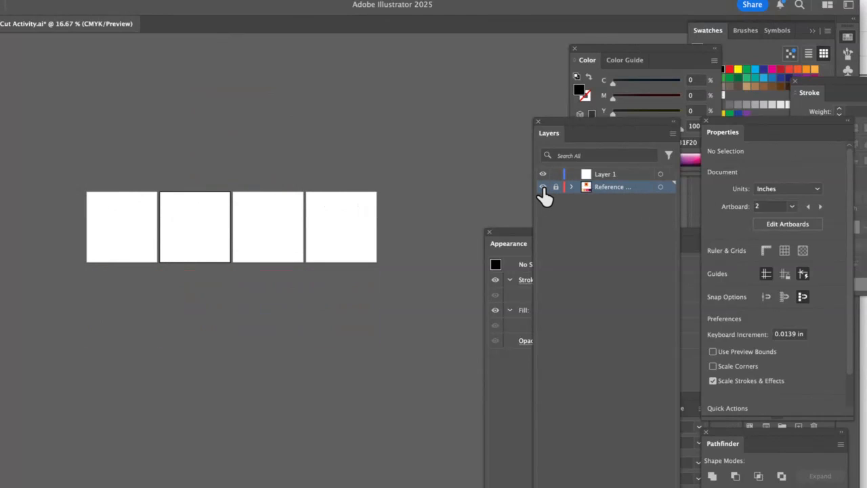
left_click(543, 187)
left_click(543, 187)
left_click(542, 188)
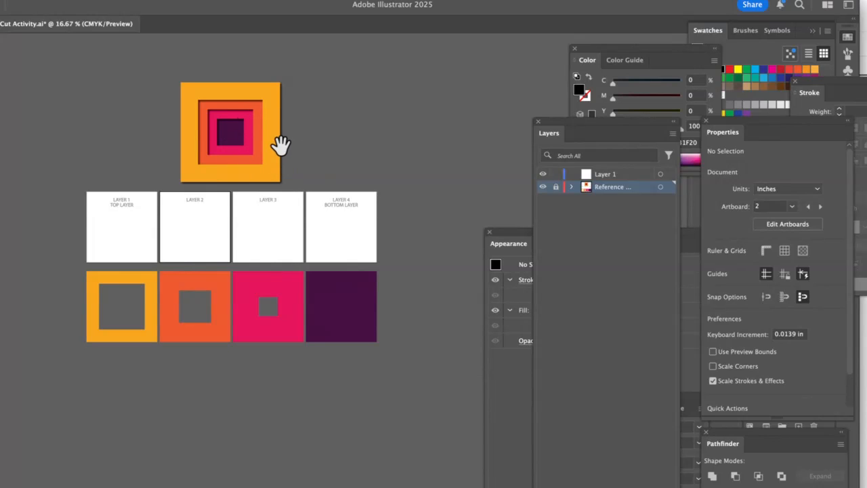
Rename Layer 1 as "Working Layer" and make it the active layer.
left_click_drag(280, 145, 361, 118)
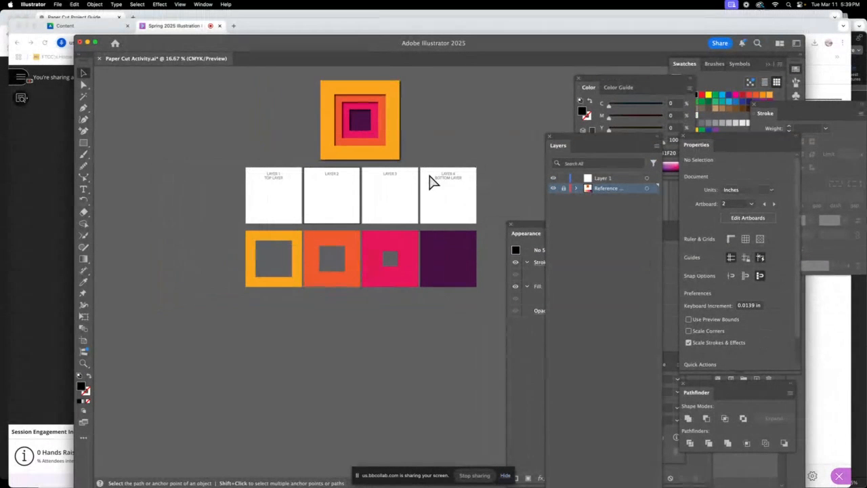
key("super+equal")
key("super+equal")
left_click_drag(260, 87, 349, 302)
left_click(605, 180)
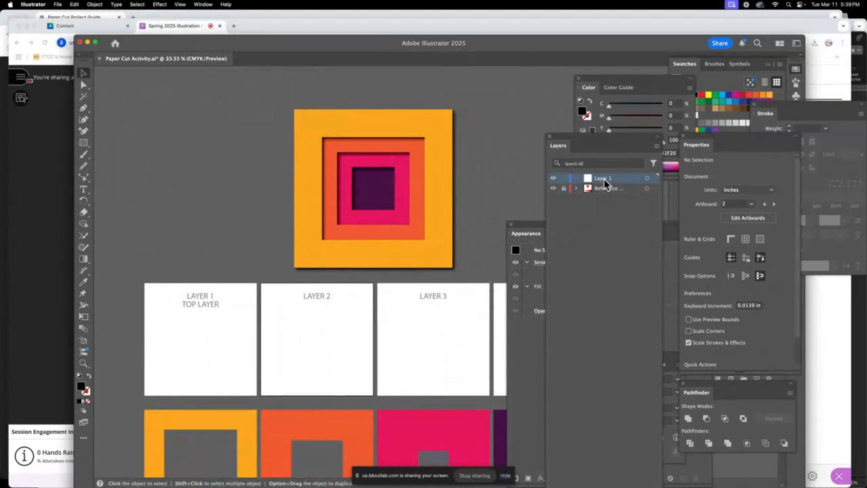
double_click(605, 179)
type("Work")
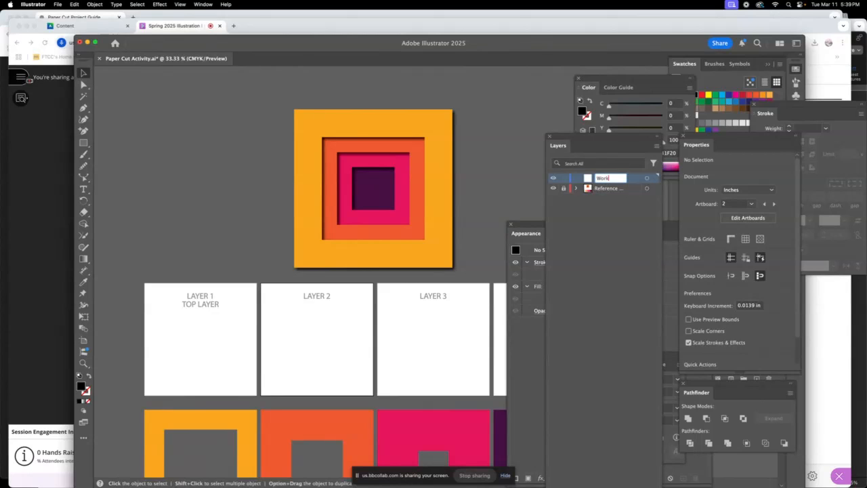
type("ing La...")
left_click(609, 189)
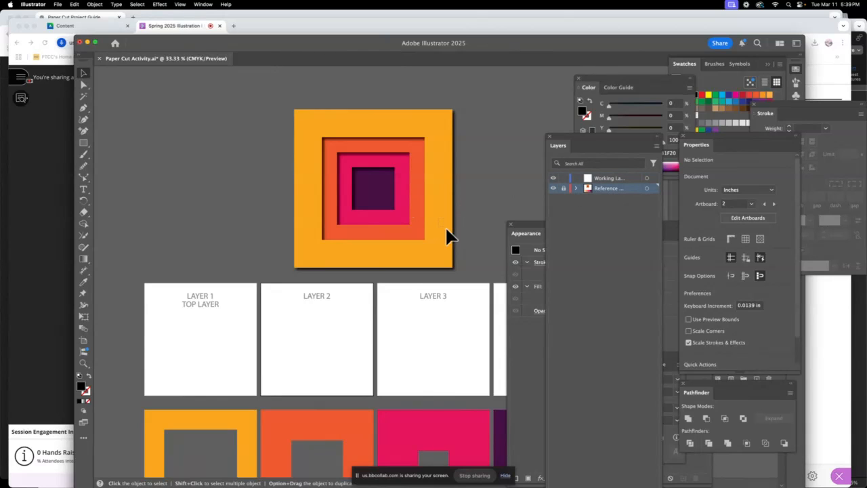
left_click(614, 177)
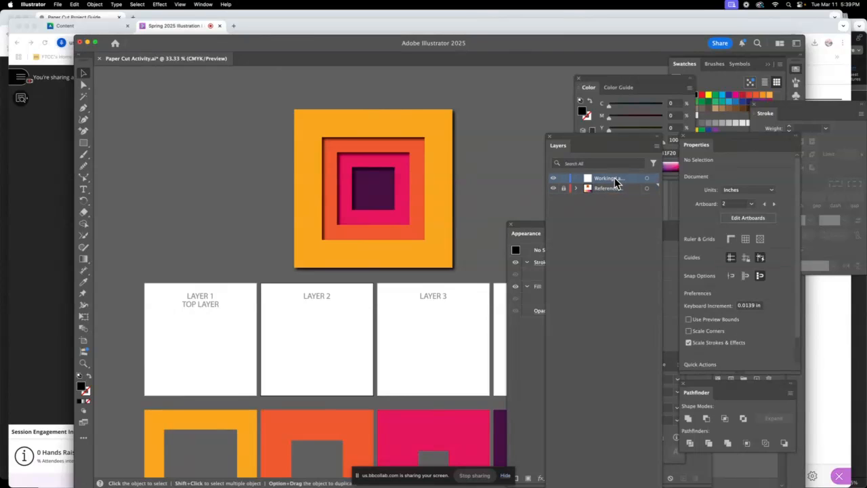
Close the floating Appearance, Color, Properties, Stroke, Pathfinder and Character panels to clear the workspace.
left_click(511, 224)
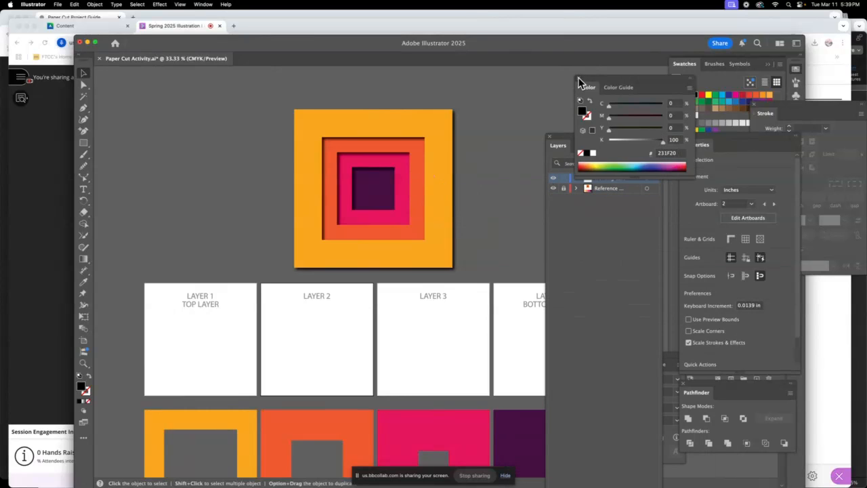
left_click(578, 79)
left_click(755, 110)
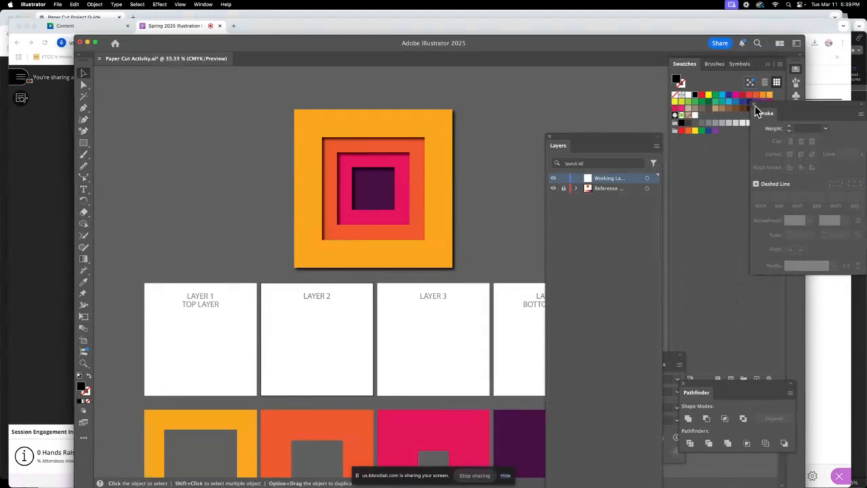
left_click(754, 105)
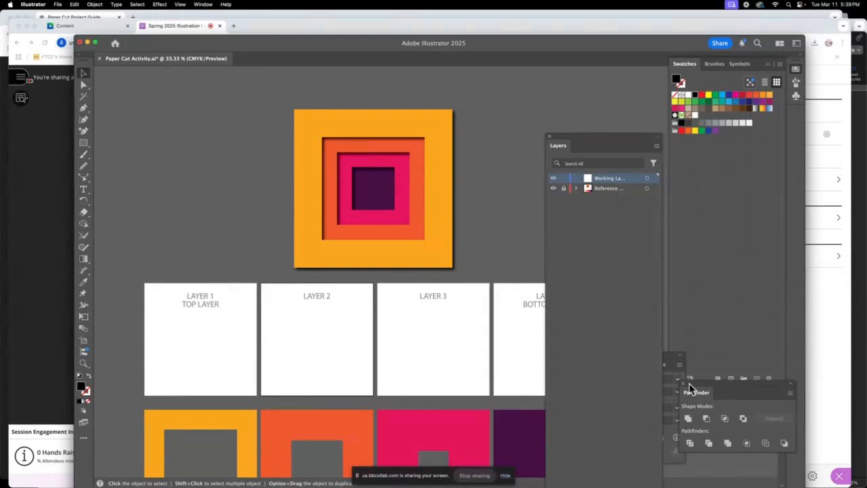
left_click(684, 384)
left_click_drag(671, 356, 747, 278)
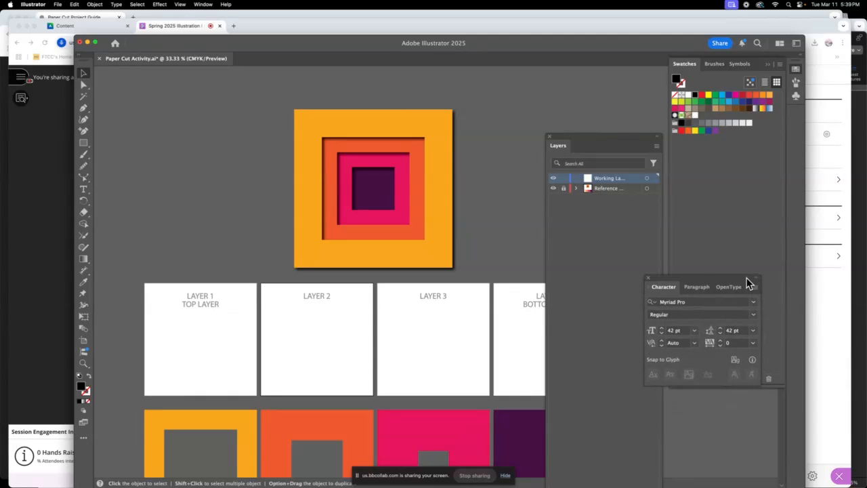
left_click(648, 277)
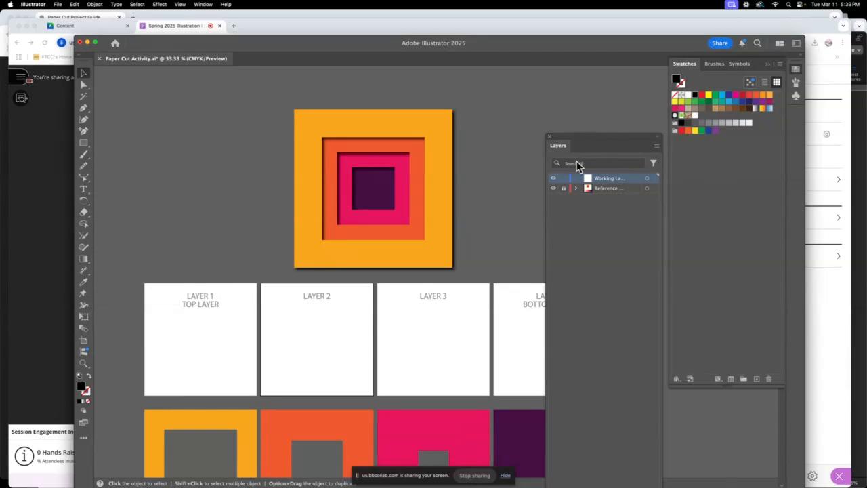
Draw a square tracing the outer yellow square of the reference and swap its fill and stroke to leave a black outline.
left_click_drag(411, 196, 407, 163)
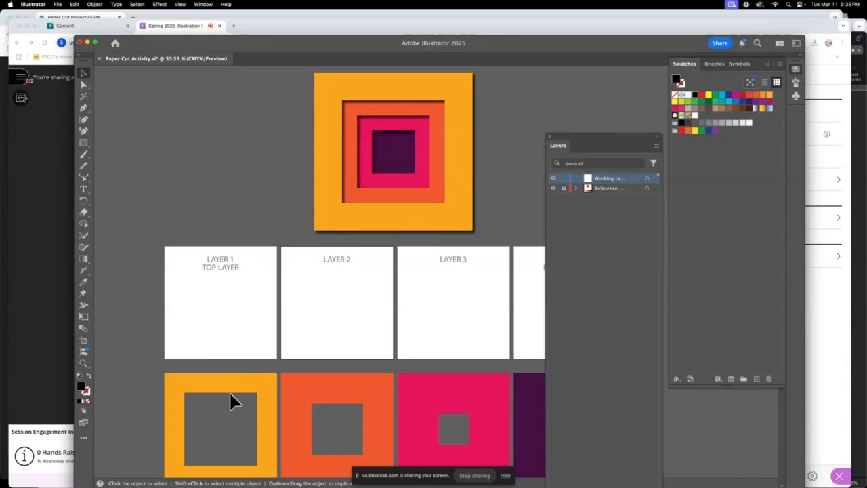
left_click_drag(321, 333, 311, 357)
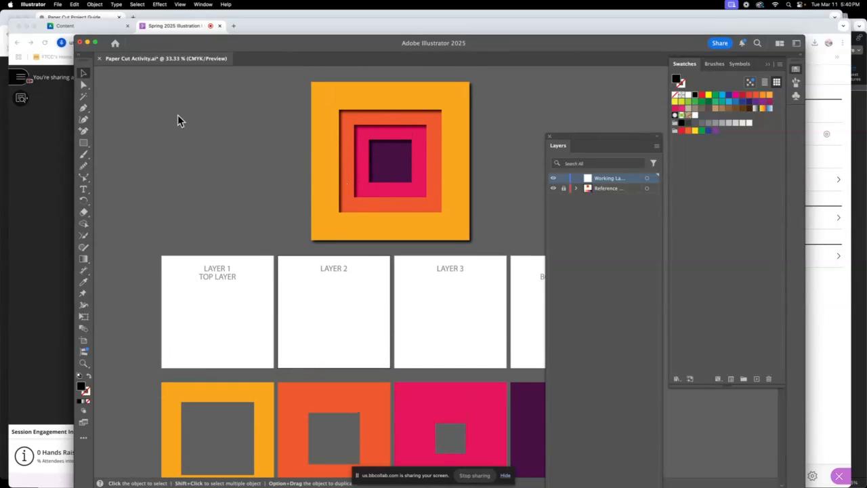
left_click(84, 143)
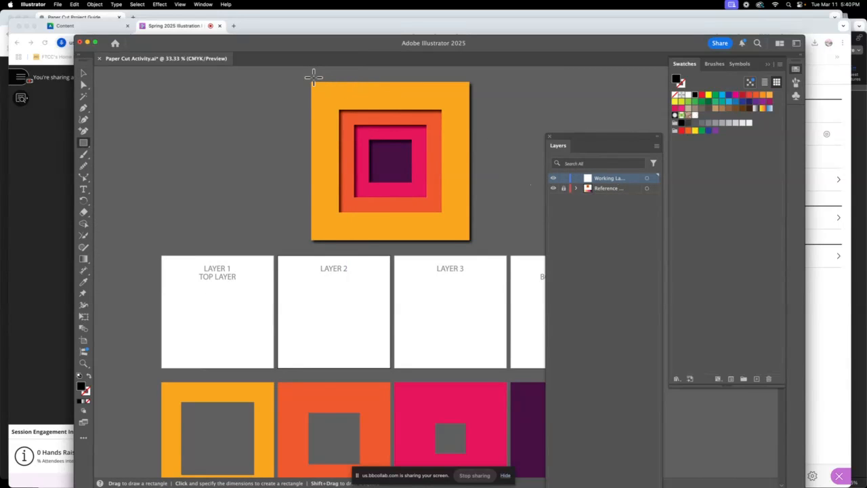
left_click_drag(311, 82, 469, 225)
left_click(84, 73)
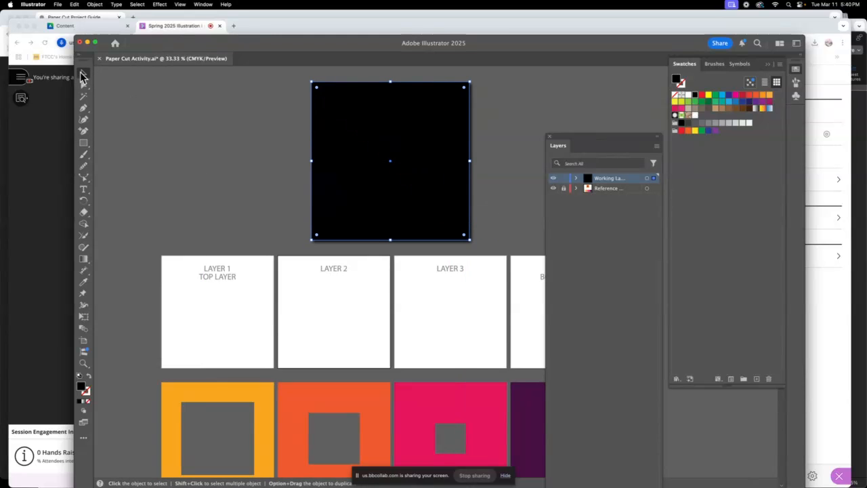
left_click(88, 378)
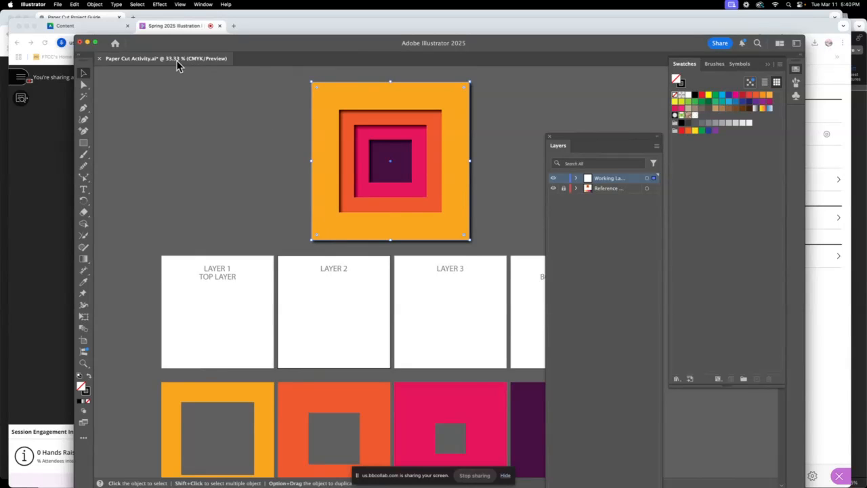
Set the stroke weight of the outer square to 15 pt.
left_click(205, 6)
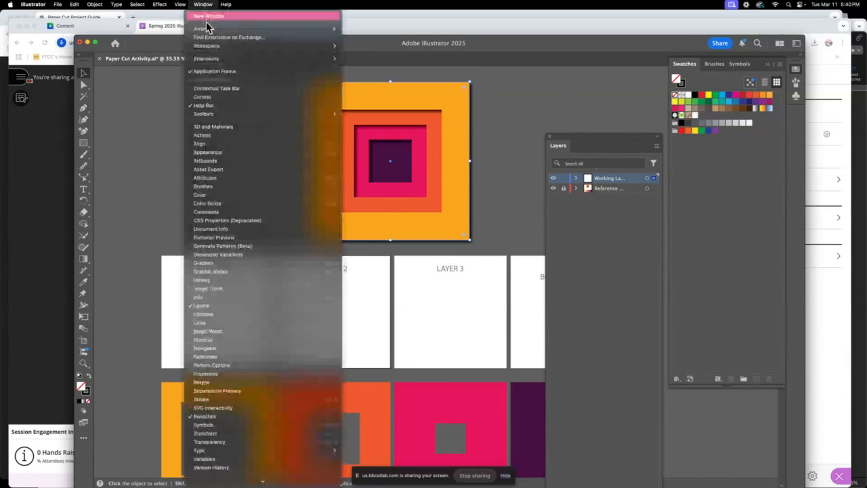
left_click(238, 398)
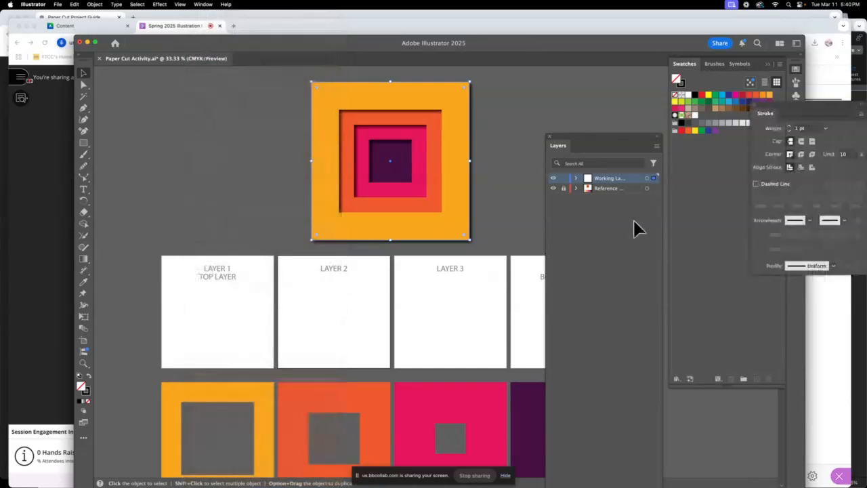
left_click(791, 128)
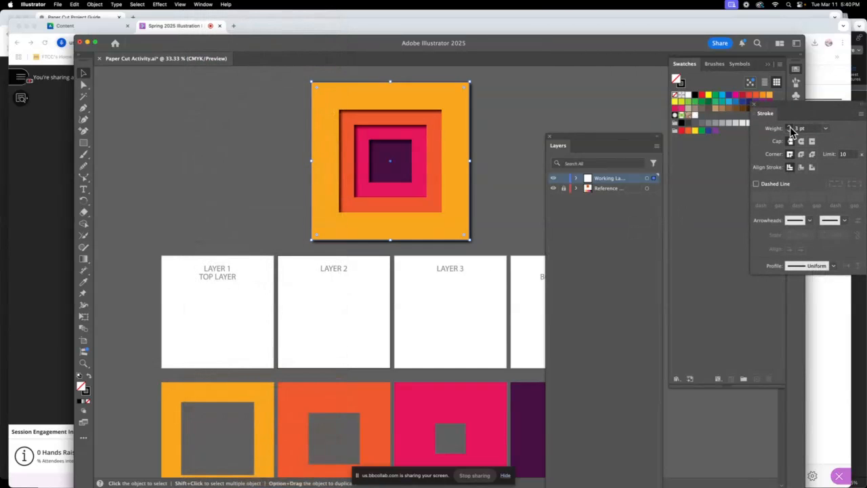
left_click(790, 127)
left_click(790, 127)
left_click(790, 127)
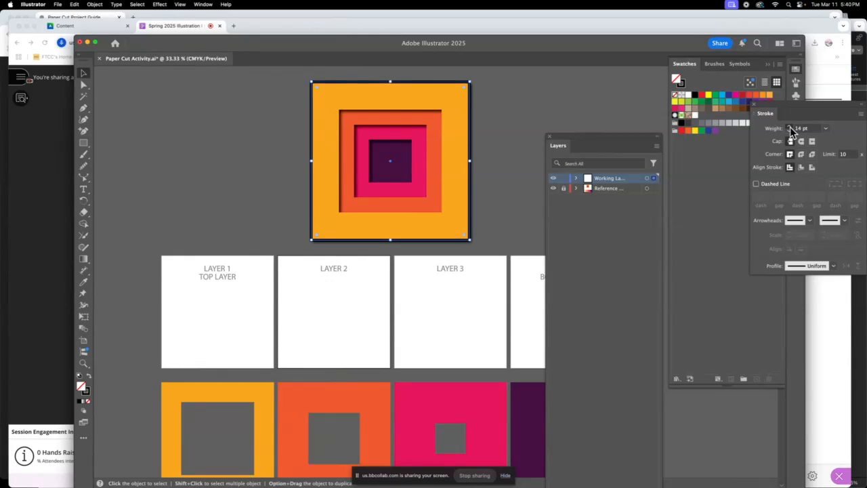
left_click(790, 127)
Give the outer square a red stroke with no fill, and deselect it.
left_click(702, 96)
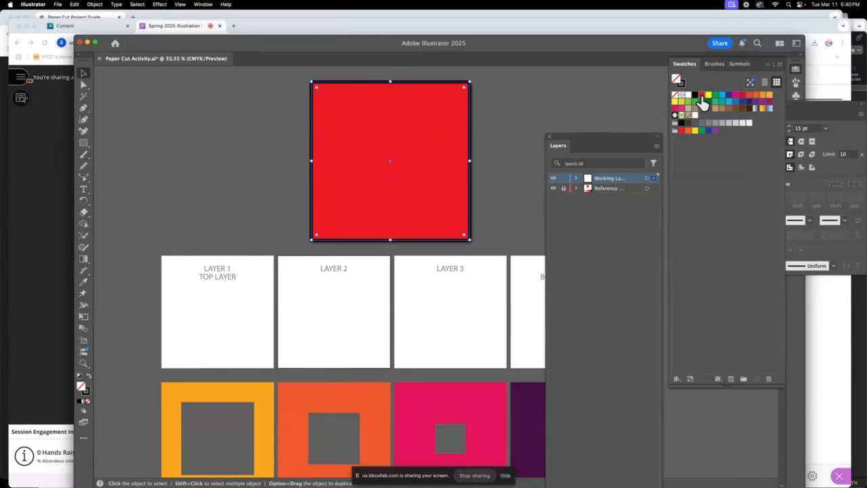
left_click(87, 377)
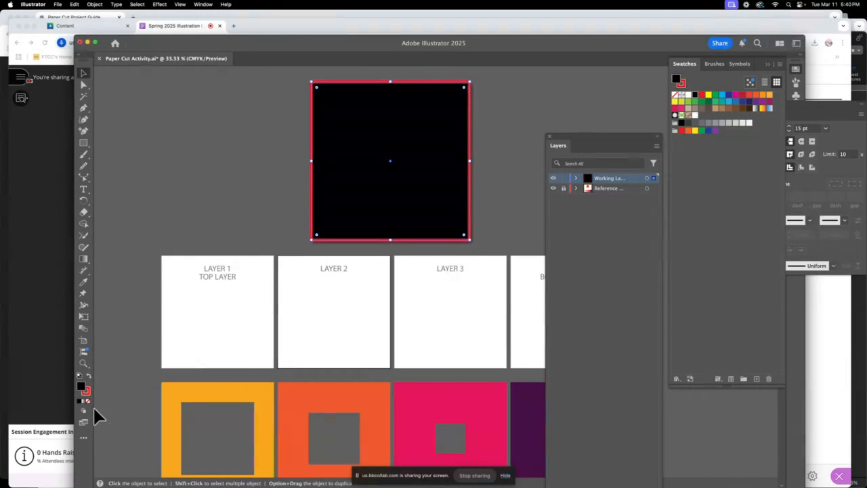
left_click(87, 402)
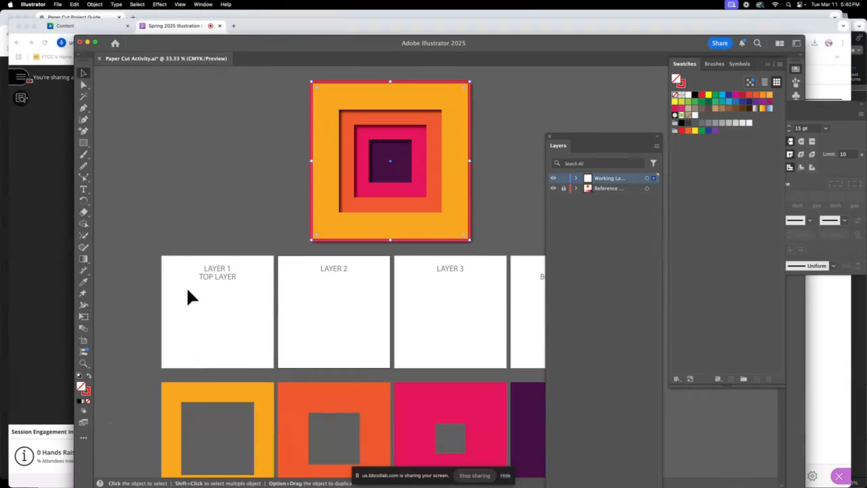
left_click(284, 115)
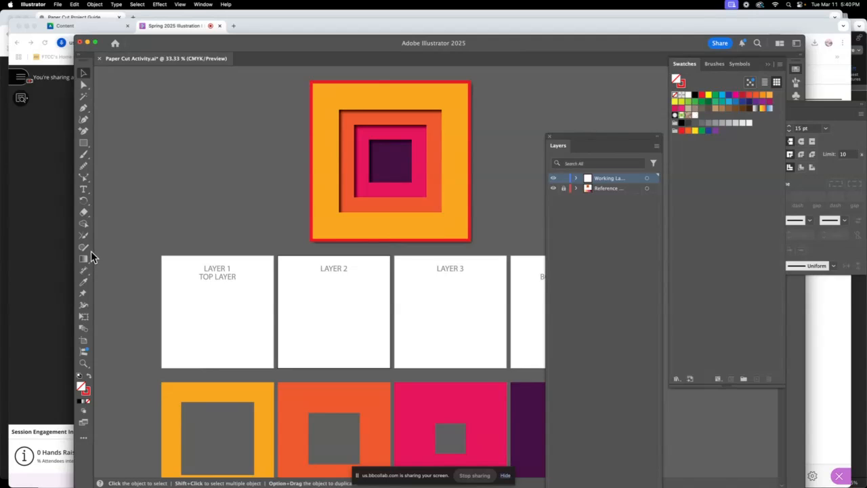
Draw three nested red-outlined squares tracing the orange, magenta and purple areas of the reference artwork.
left_click(83, 142)
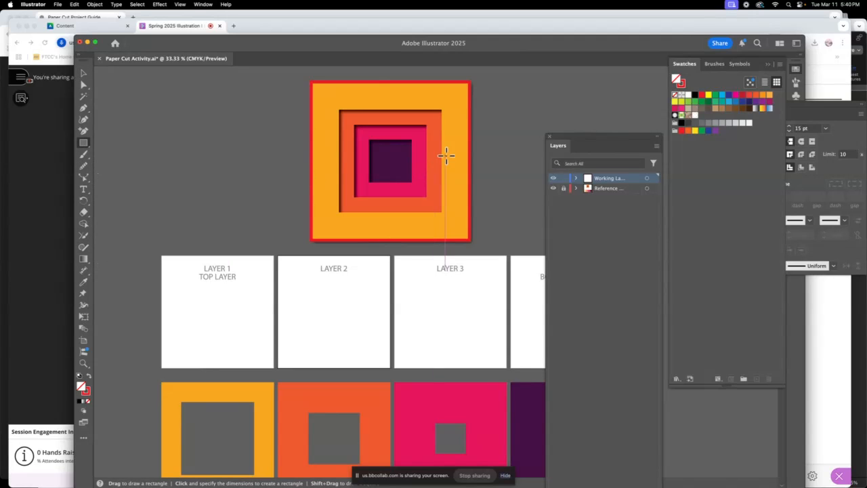
key("super+equal")
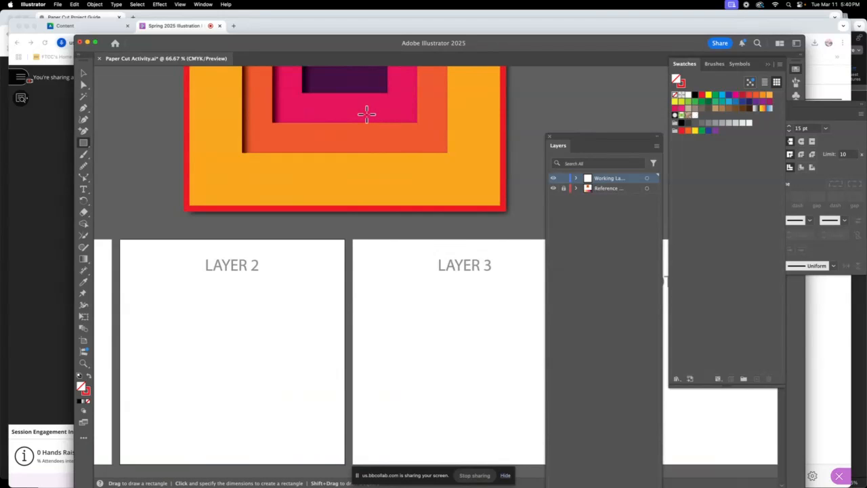
left_click_drag(364, 112, 359, 323)
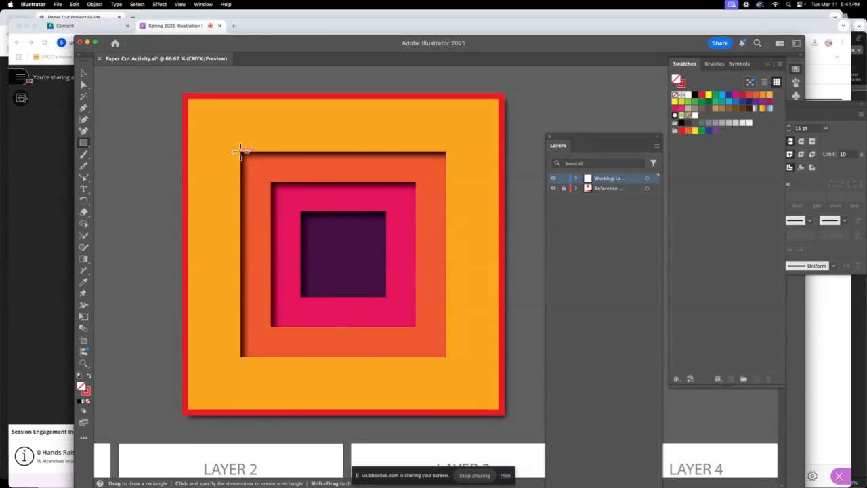
left_click_drag(240, 150, 409, 354)
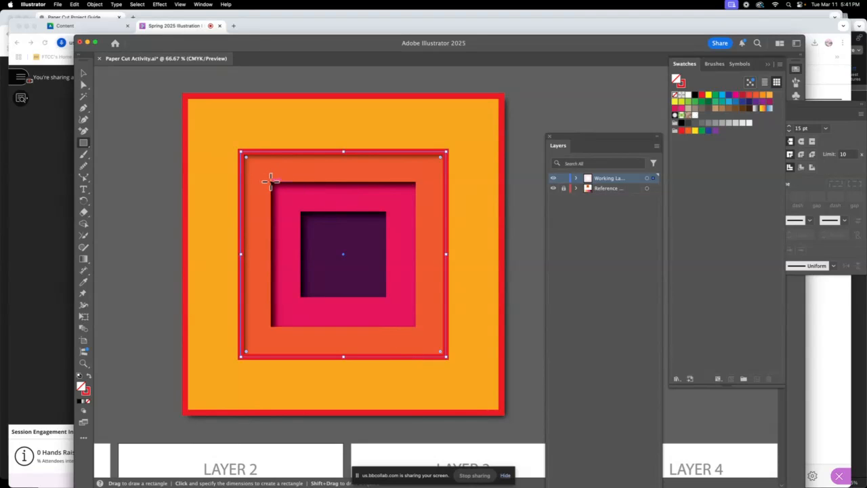
left_click_drag(270, 180, 410, 328)
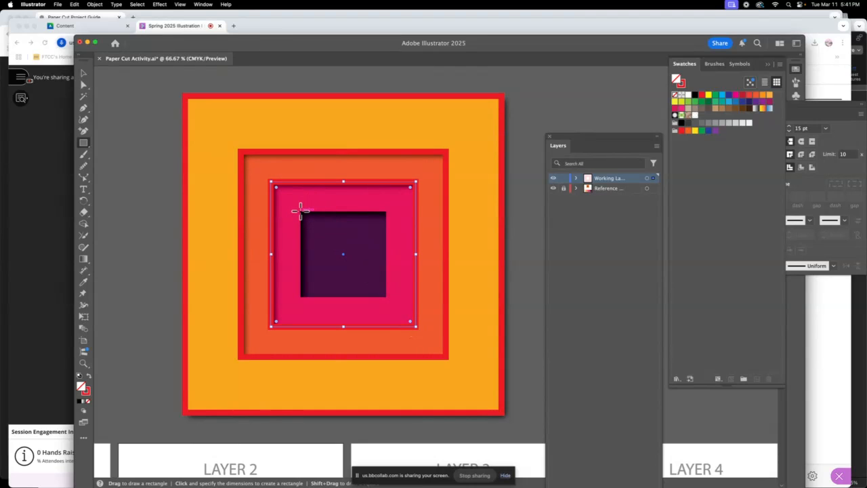
left_click_drag(301, 212, 386, 298)
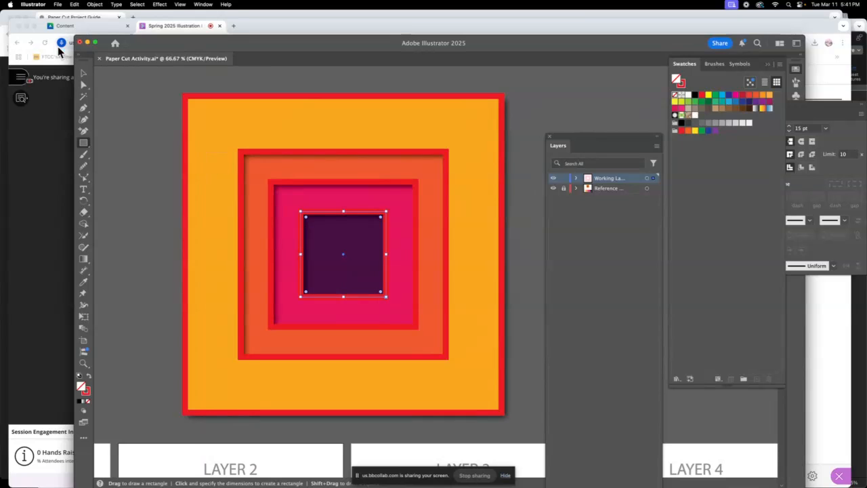
Hide the reference layer to check the traced outlines on their own, and show it again.
left_click(83, 73)
left_click(553, 188)
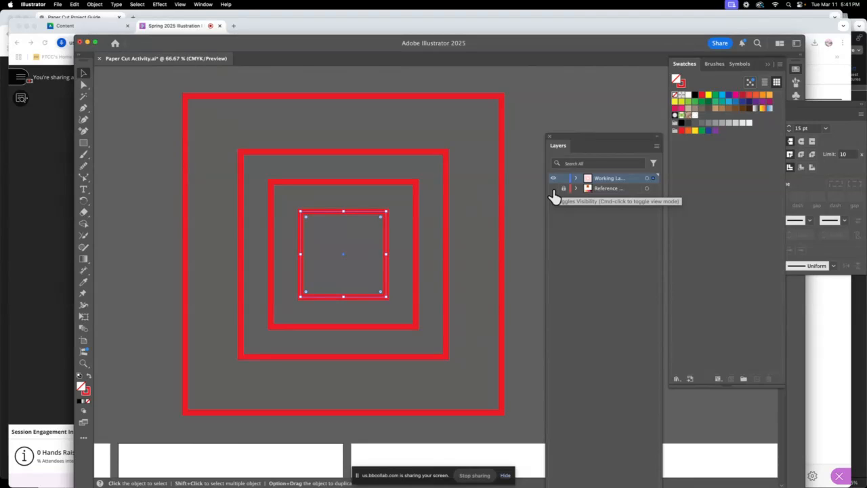
left_click(553, 189)
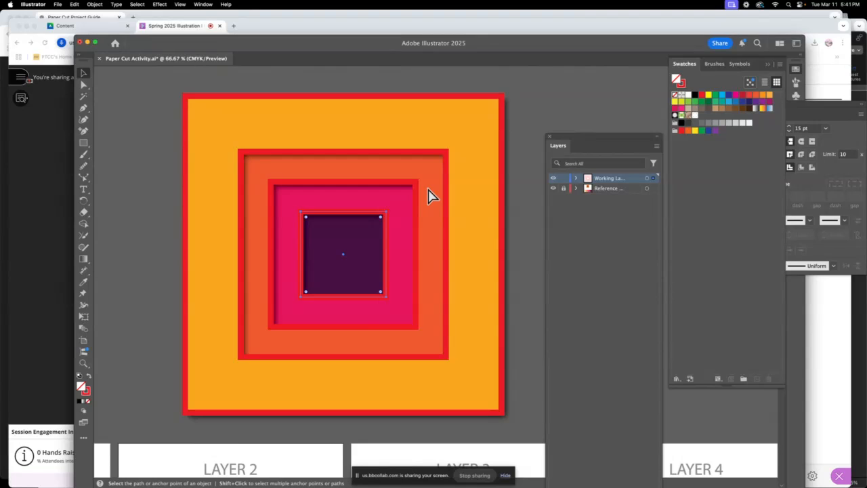
Select all four traced squares over the reference artwork.
key("super+minus")
key("super+minus")
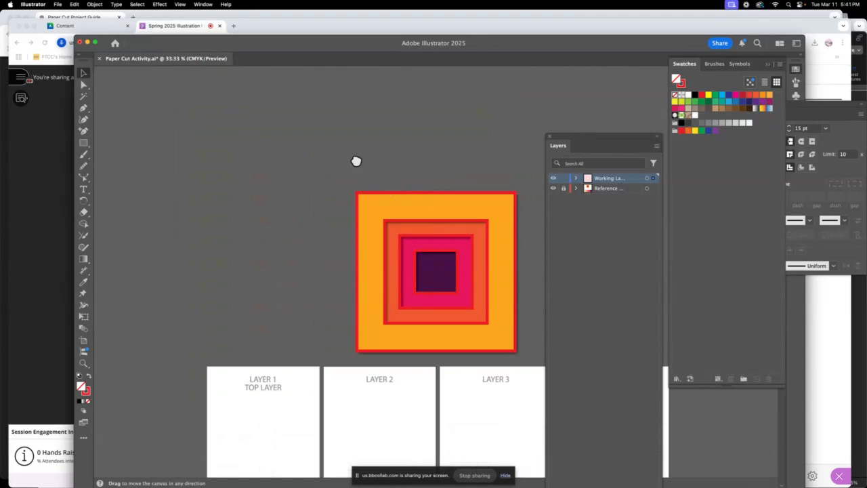
left_click_drag(349, 211, 274, 127)
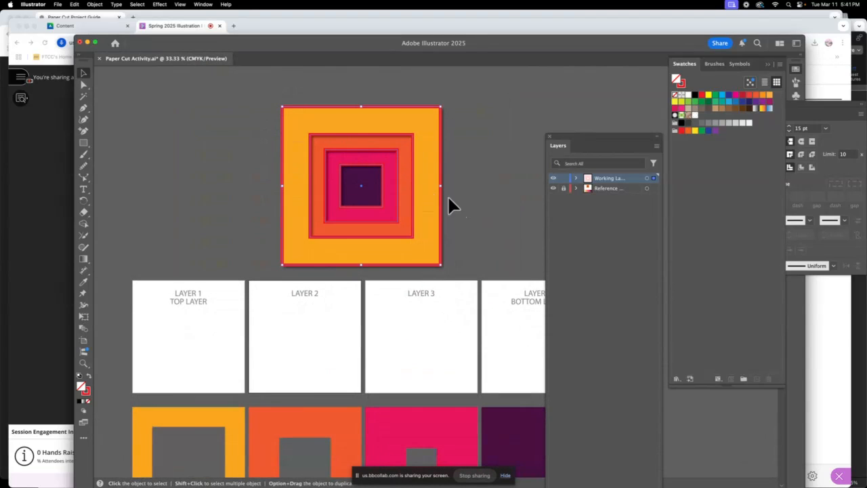
Move the four traced squares off the reference artwork onto the Layer 1 square and scale them proportionally to fit it.
left_click(264, 101)
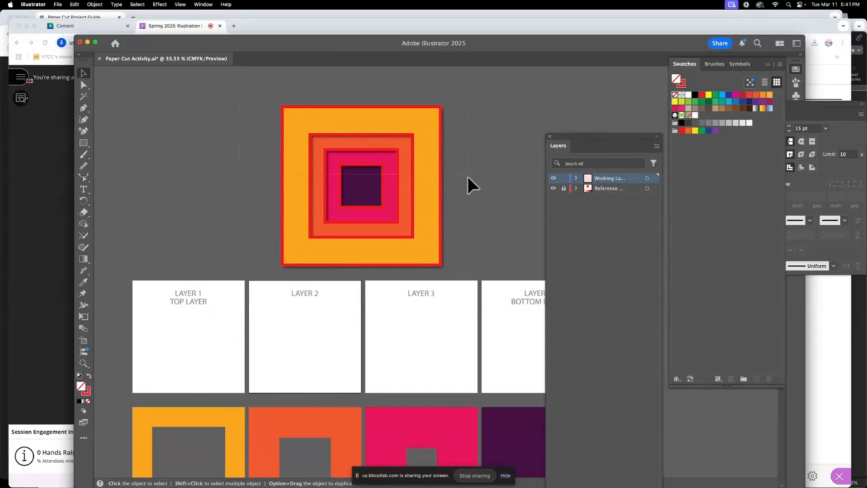
left_click(414, 205)
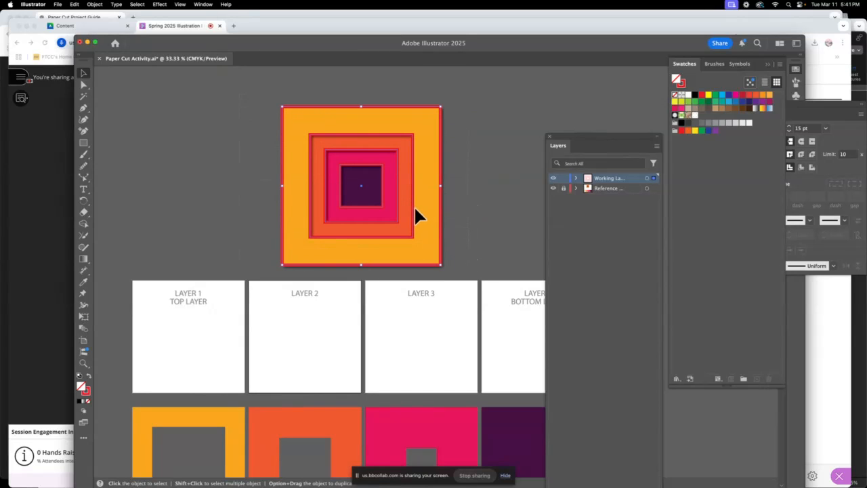
left_click_drag(415, 205, 265, 343)
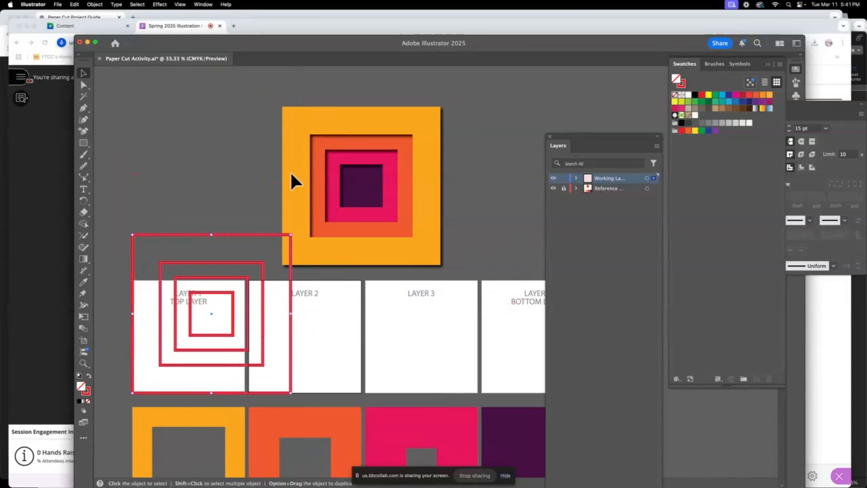
left_click_drag(291, 236, 264, 284)
key("super+equal")
key("super+equal")
key("super+equal")
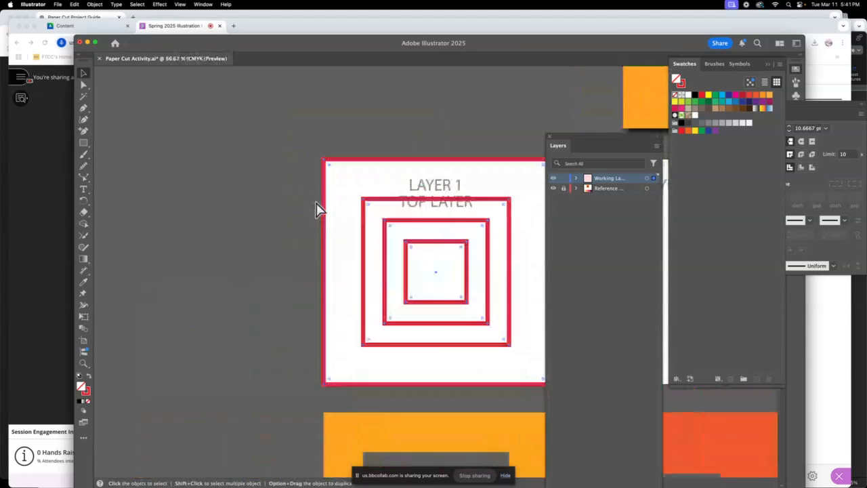
left_click_drag(287, 175, 208, 175)
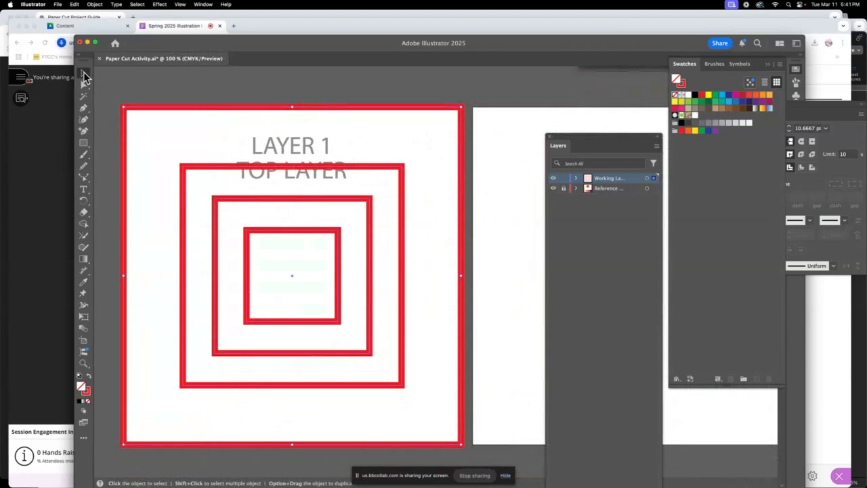
left_click(245, 81)
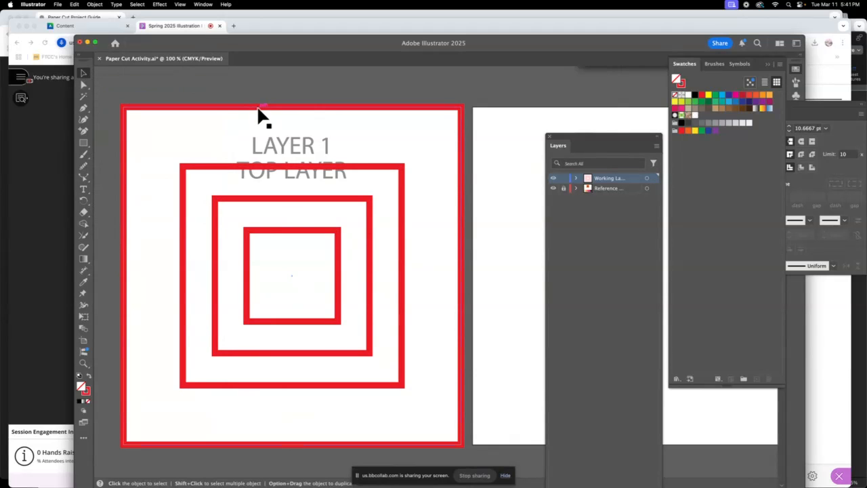
Move the Layers panel aside so it no longer covers the Layer 3 square.
key("super+minus")
key("super+minus")
left_click_drag(402, 149, 233, 102)
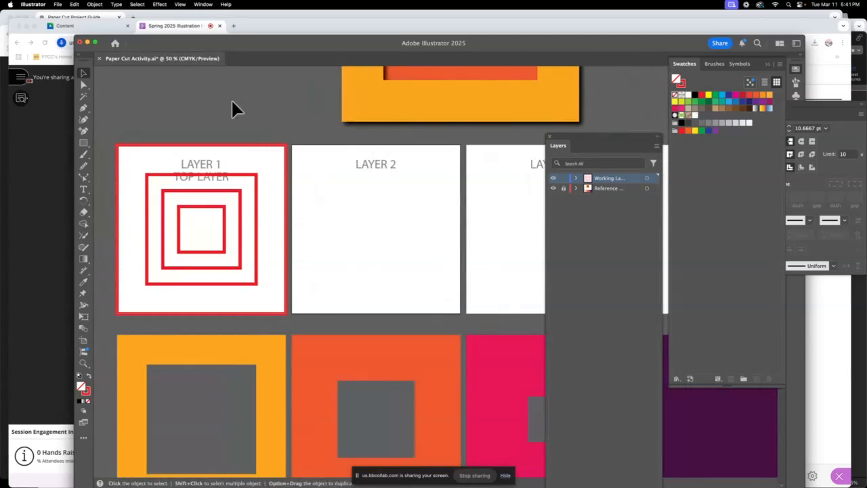
left_click_drag(572, 141, 710, 177)
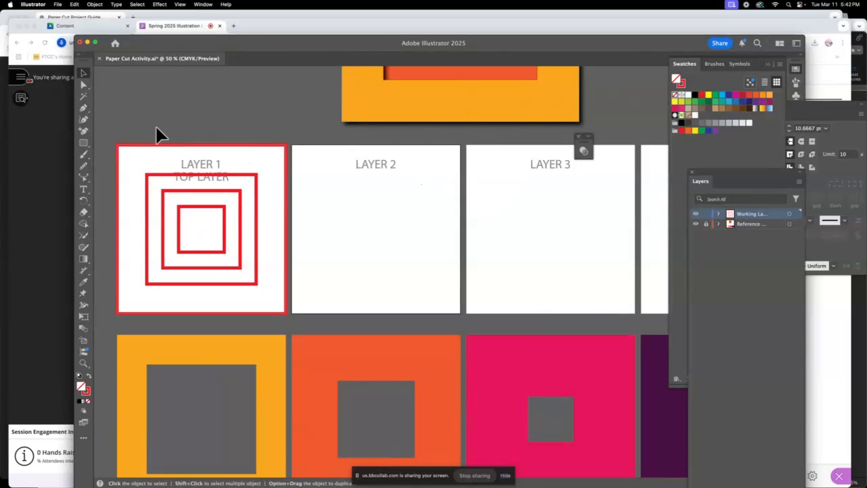
Duplicate the nested red squares from Layer 1 onto the Layer 2 square.
left_click(213, 219)
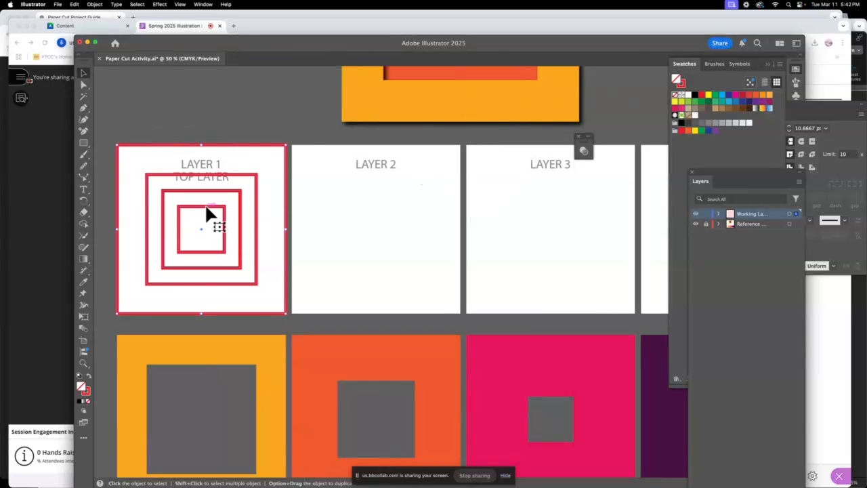
mouse_move(206, 205)
left_mouse_down()
mouse_move(222, 199)
mouse_move(217, 205)
left_mouse_up()
key("super+z")
left_click_drag(206, 207, 384, 214)
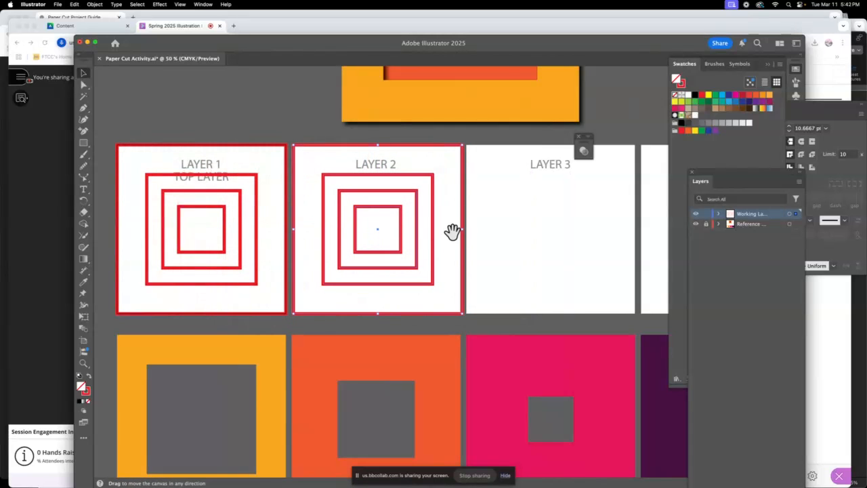
Place further copies of the nested red squares on Layer 3 and Layer 4, and deselect them.
left_click_drag(451, 230, 266, 151)
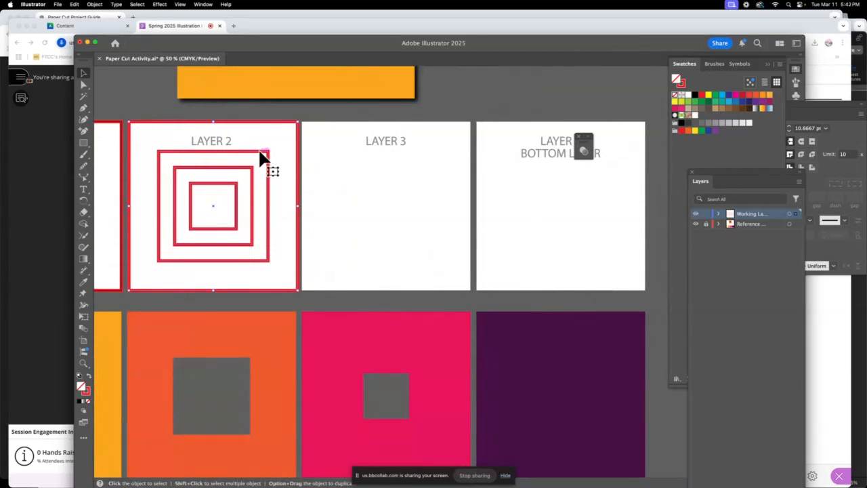
left_click_drag(260, 153, 436, 155)
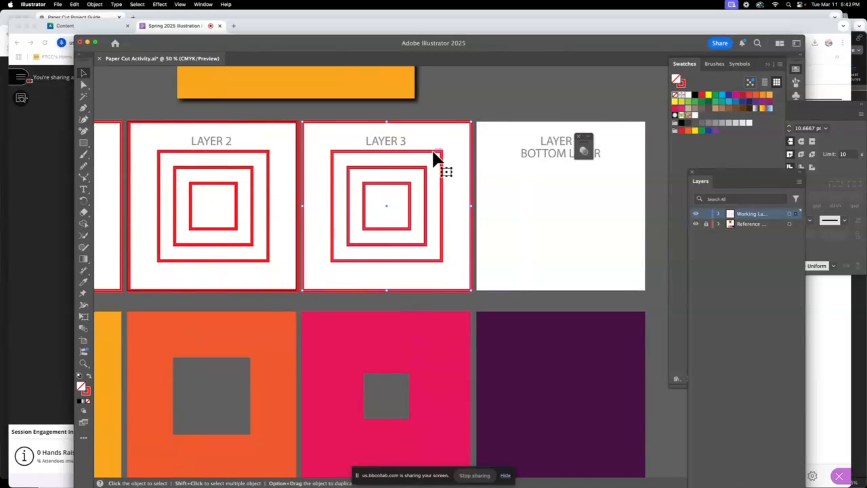
scroll(408, 151, "right", 6)
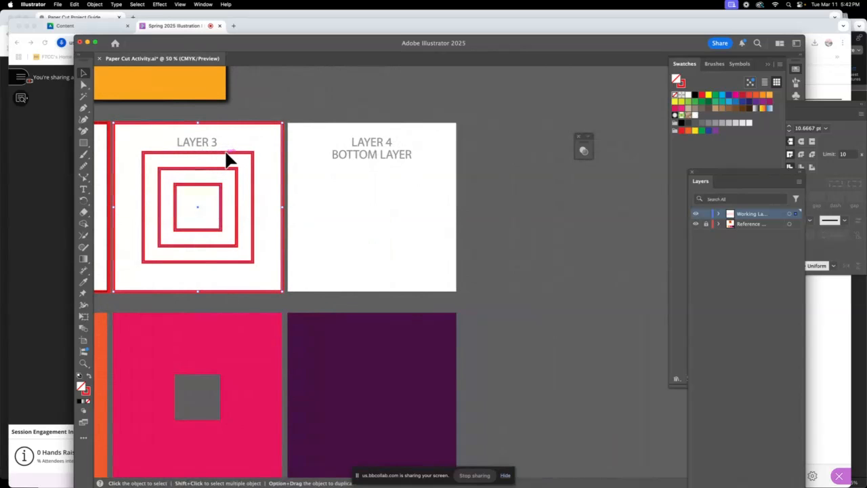
left_click_drag(227, 155, 403, 173)
left_click(524, 242)
Try merging all the Layer 1 squares and deleting their outer rings with Shape Builder, undoing each attempt.
key("space")
left_click_drag(250, 210, 486, 174)
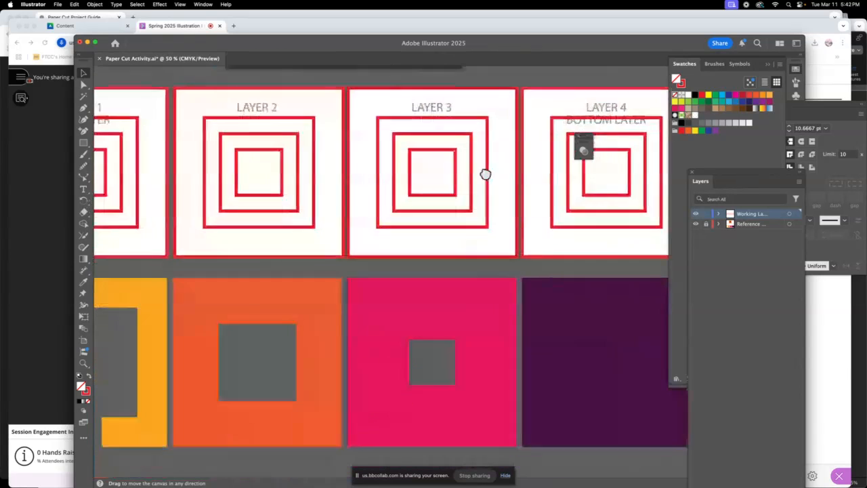
left_click_drag(357, 222, 472, 261)
left_click_drag(508, 217, 473, 213)
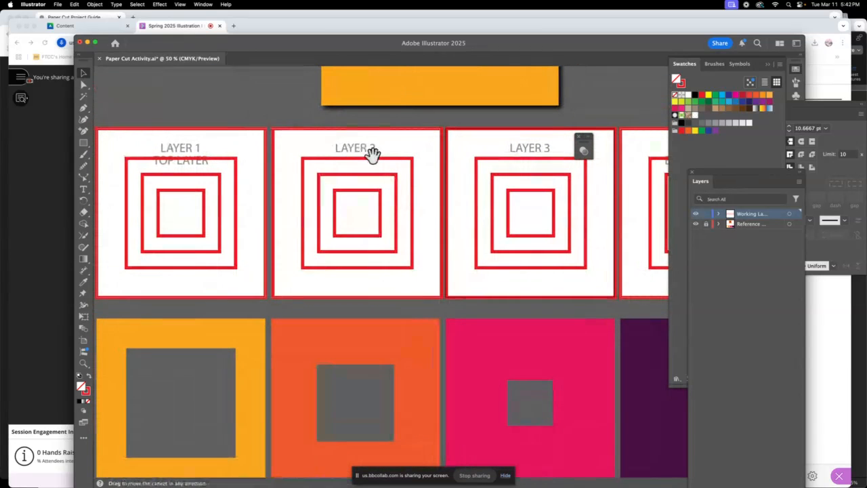
left_click_drag(378, 183, 408, 168)
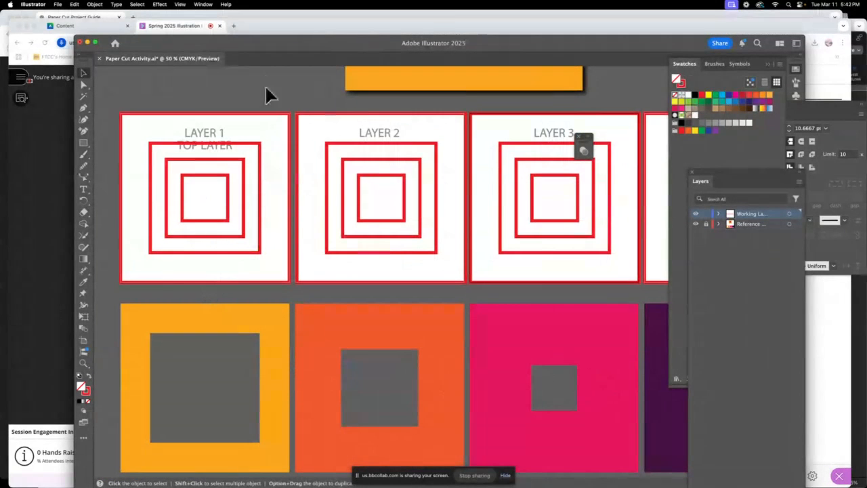
left_click_drag(303, 110, 311, 169)
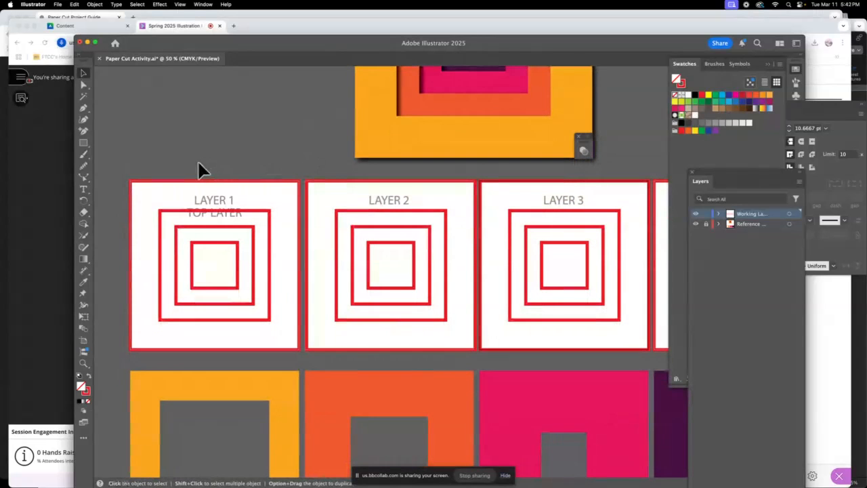
left_click(240, 296)
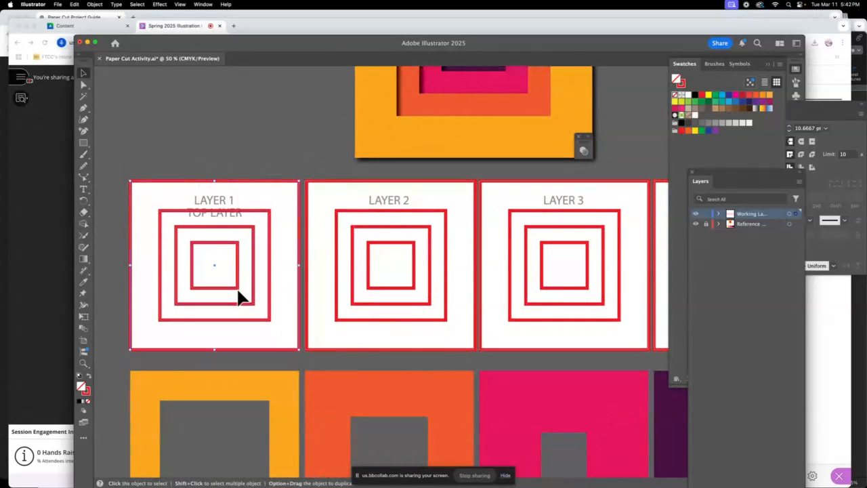
left_click(85, 226)
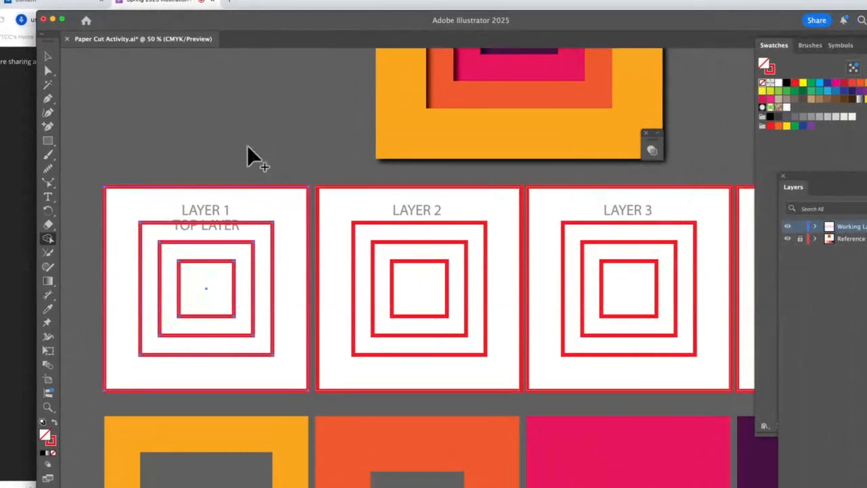
mouse_move(249, 204)
left_mouse_down()
mouse_move(206, 312)
mouse_move(216, 353)
left_mouse_up()
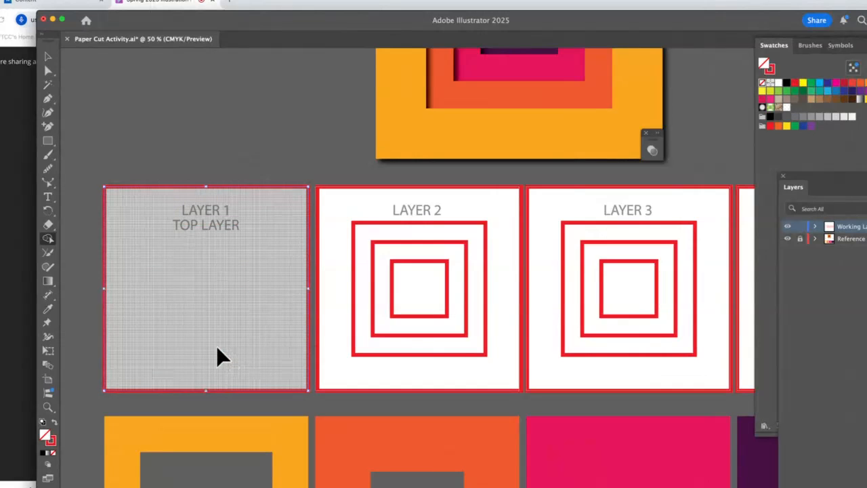
key("super+z")
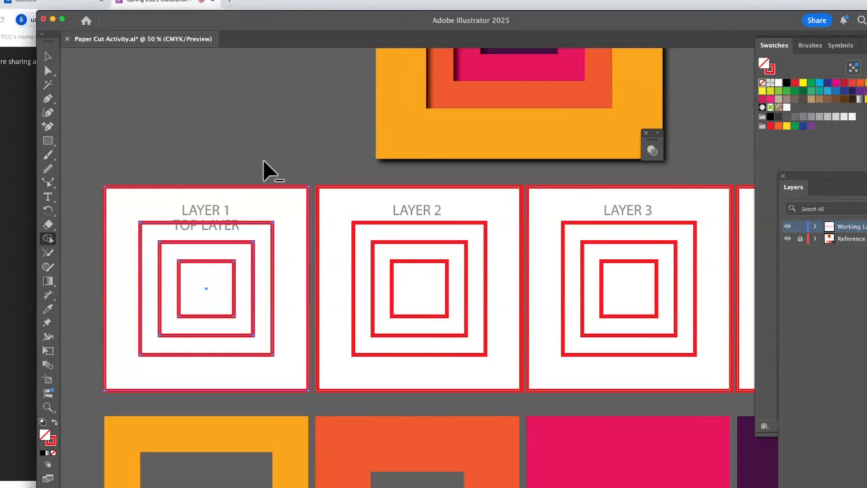
left_click(263, 239, "alt")
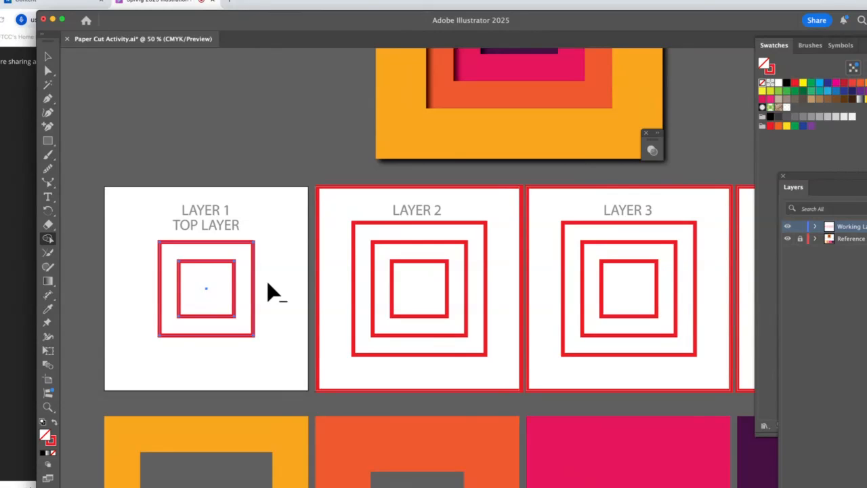
key("super+z")
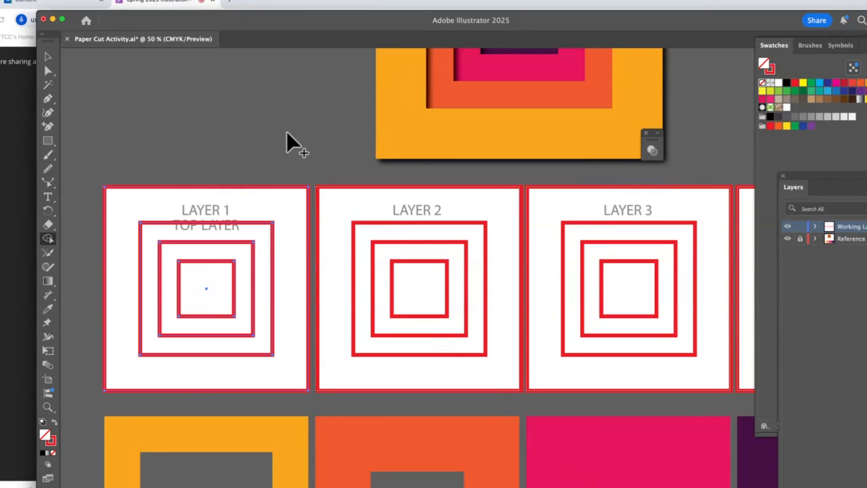
Cut out the three inner regions of the Layer 1 squares with Shape Builder, leaving a frame with one square opening.
left_click(48, 57)
left_click_drag(150, 147, 236, 312)
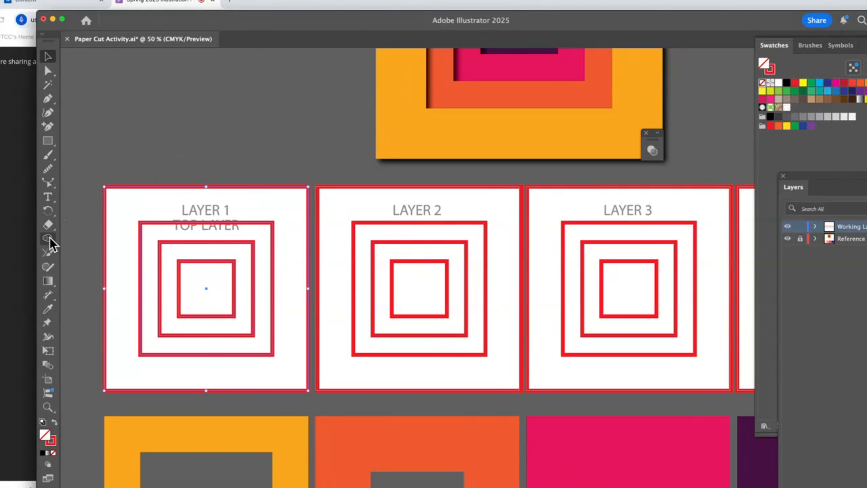
left_click(49, 239)
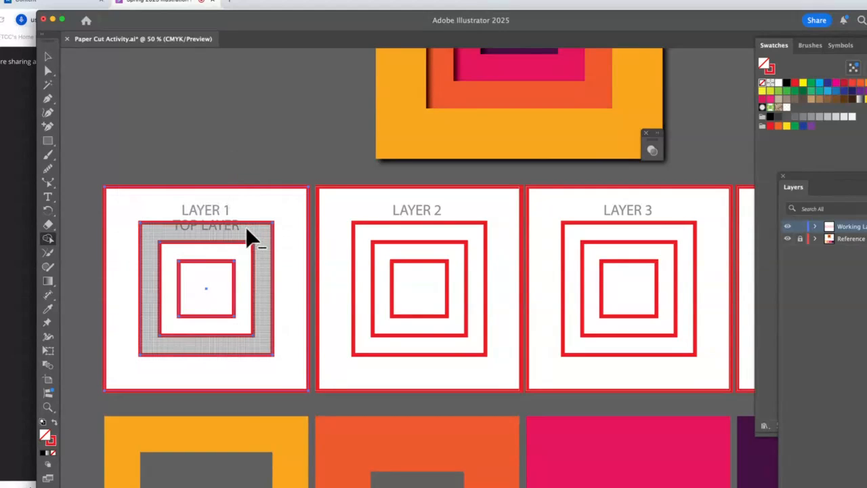
left_click_drag(246, 227, 223, 281)
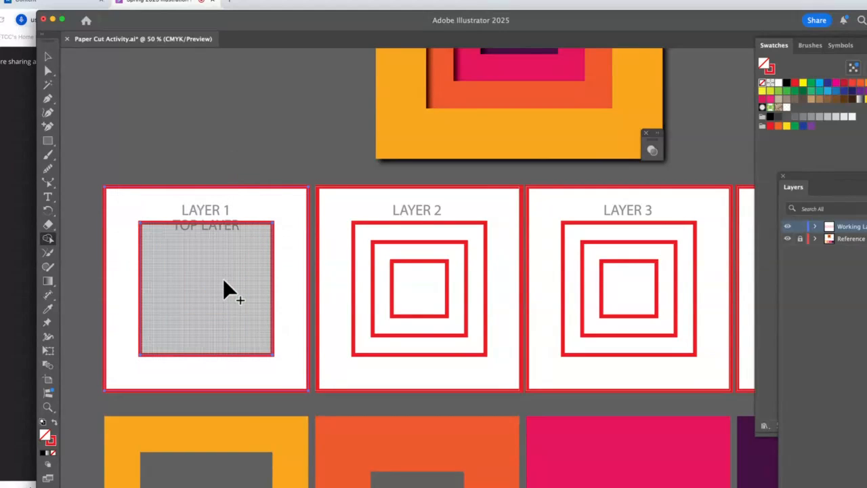
left_click(48, 57)
left_click(198, 143)
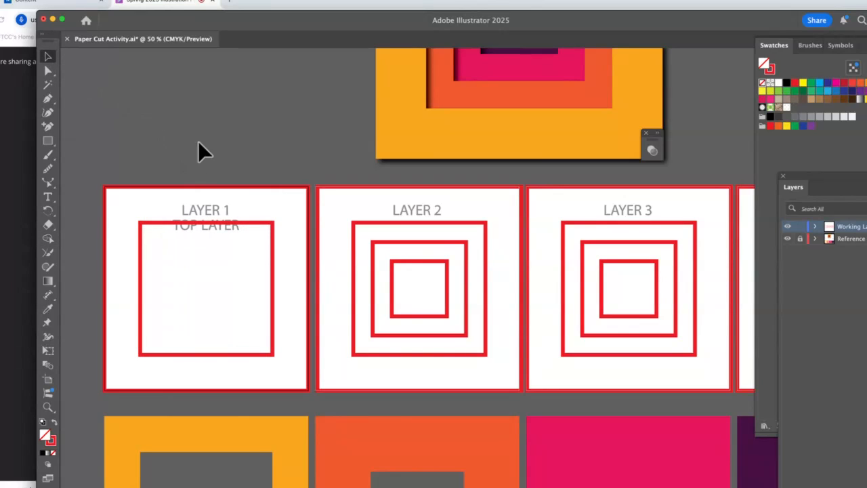
Swap the Layer 1 frame's fill and stroke to make it solid red with no stroke, and deselect it.
left_click(277, 196)
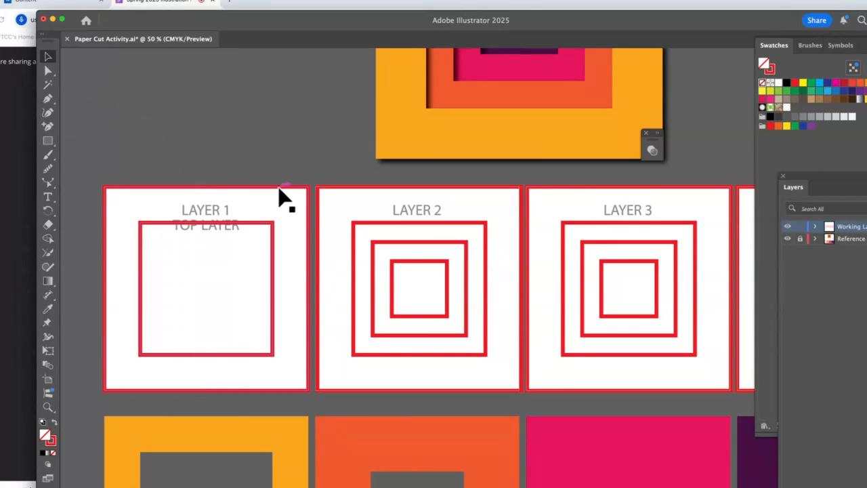
left_click(55, 422)
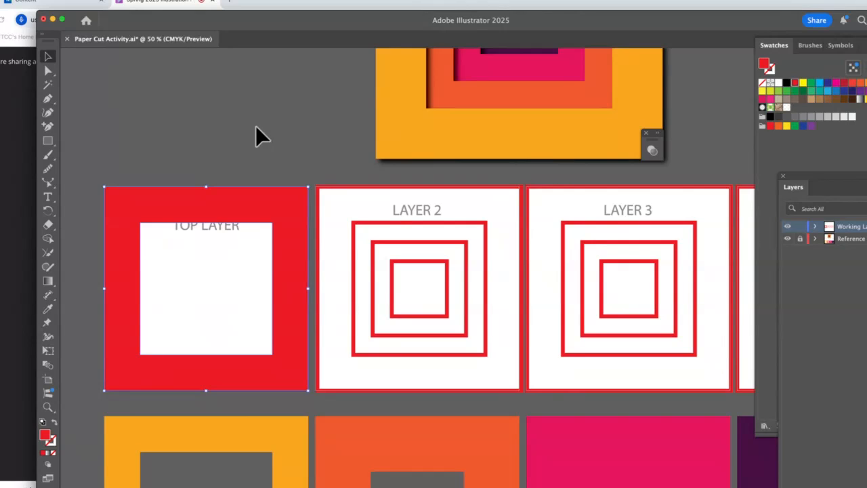
left_click_drag(262, 199, 255, 99)
key("super+z")
left_click(234, 173)
Merge the two outer ring regions of the Layer 2 squares with Shape Builder.
left_click_drag(397, 224, 326, 157)
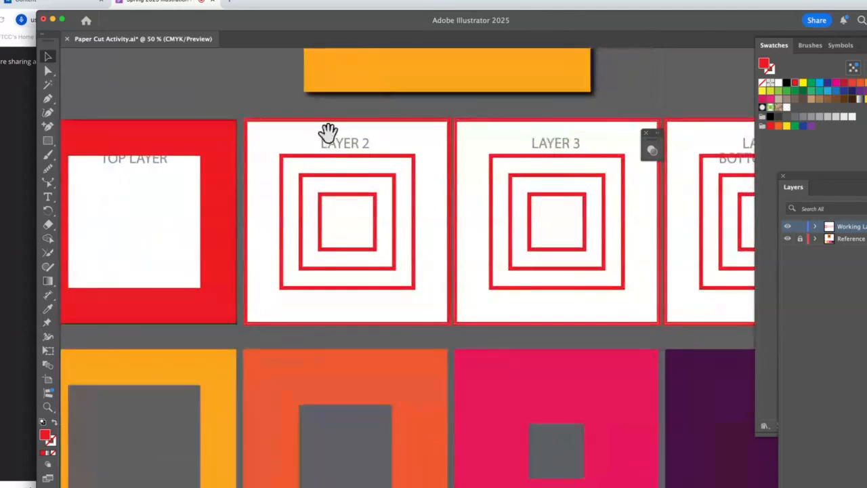
left_click(366, 237)
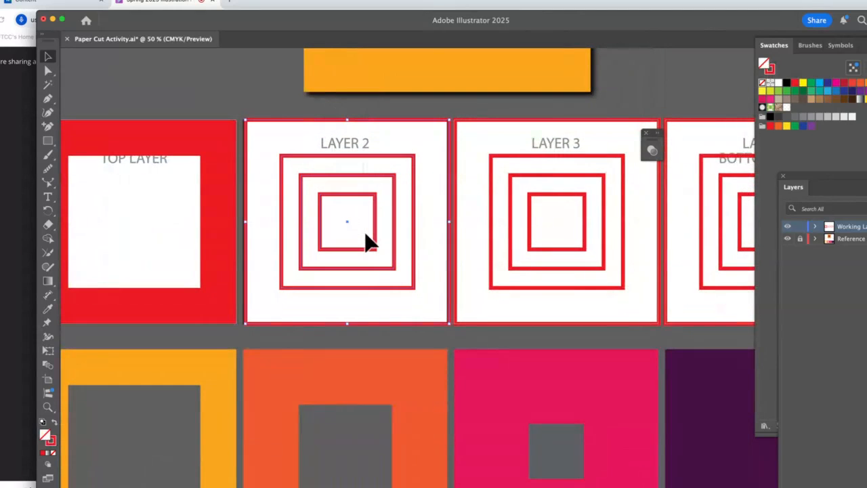
left_click(52, 243)
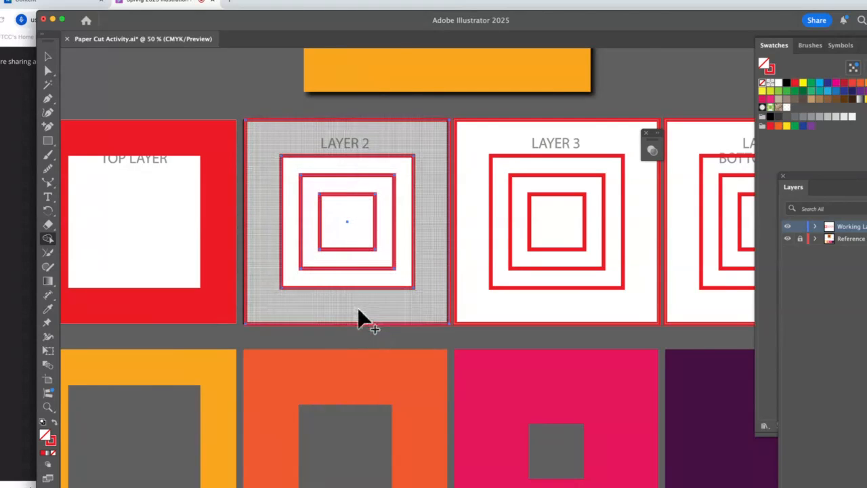
left_click(382, 284, "alt")
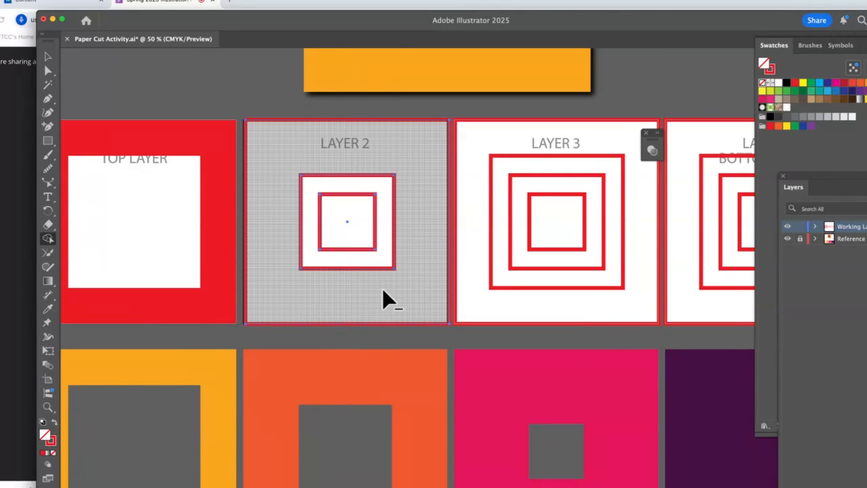
Cut out the two inner regions of the Layer 2 shape to leave one smaller square opening, and deselect it.
left_click_drag(366, 226, 373, 262)
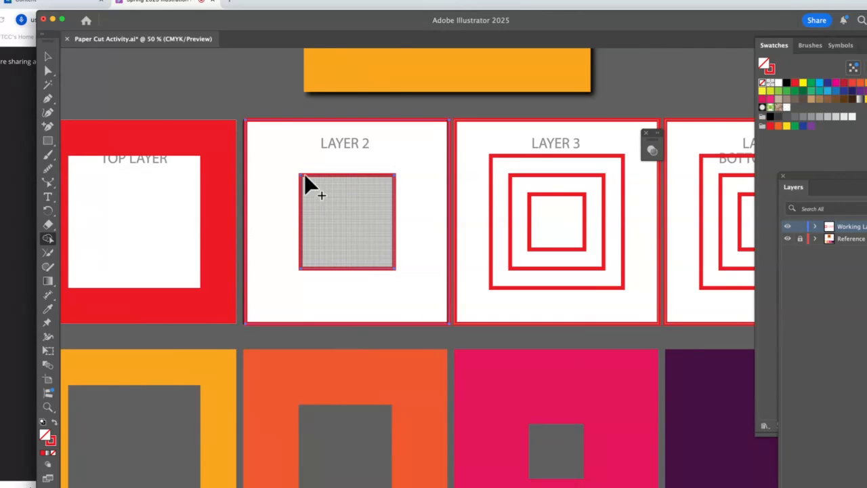
left_click(48, 56)
left_click(137, 74)
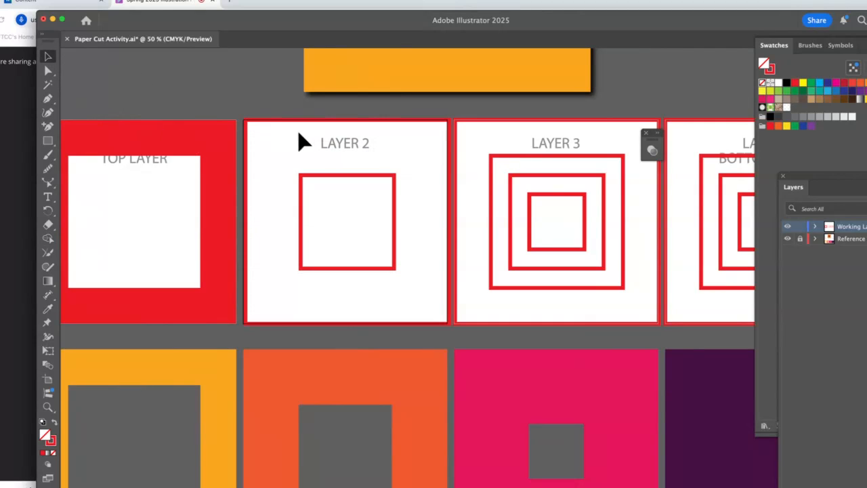
Swap the Layer 2 frame's fill and stroke to make it solid red with no stroke.
left_click(316, 126)
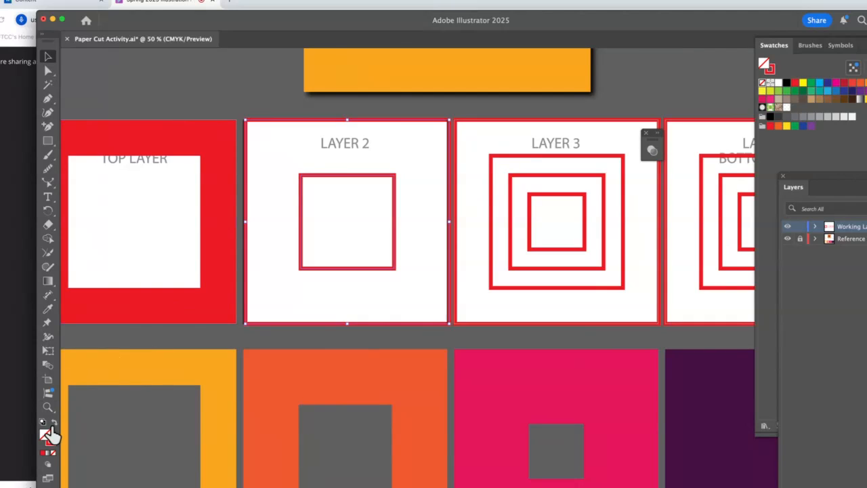
left_click(55, 423)
mouse_move(273, 295)
left_mouse_down()
mouse_move(272, 141)
mouse_move(268, 285)
left_mouse_up()
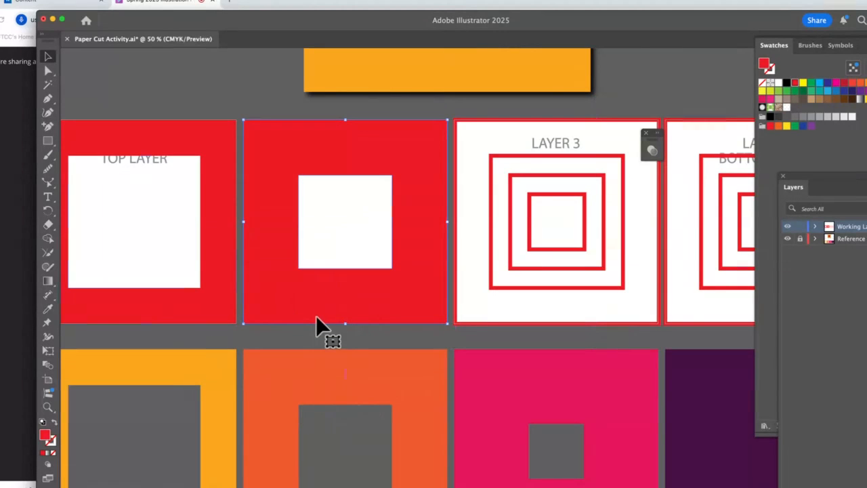
Merge the three outer ring regions of the Layer 3 squares with Shape Builder and cut out the small centre square.
left_click_drag(474, 177, 321, 154)
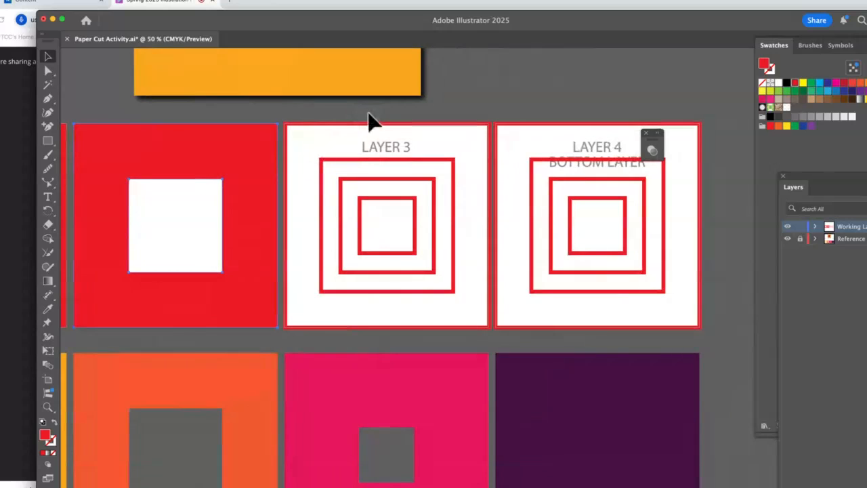
left_click(416, 256)
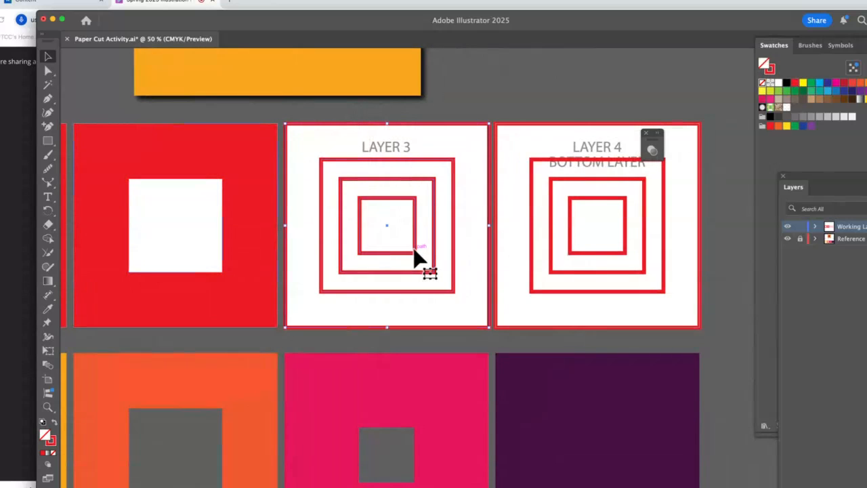
left_click_drag(373, 116, 653, 276)
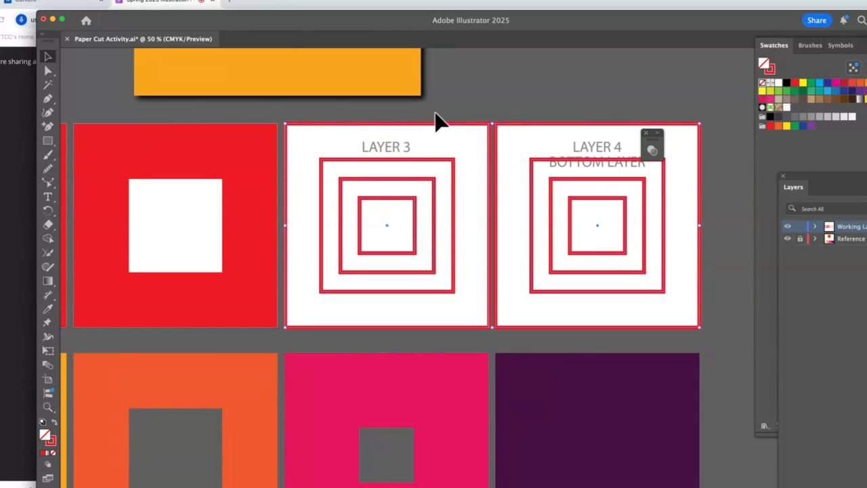
left_click(435, 120)
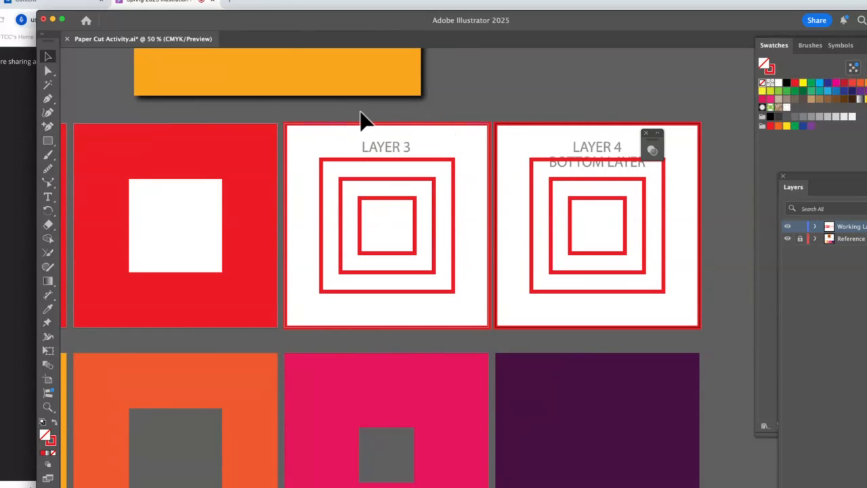
left_click(427, 268)
scroll(423, 266, "down", 5)
scroll(423, 266, "up", 2)
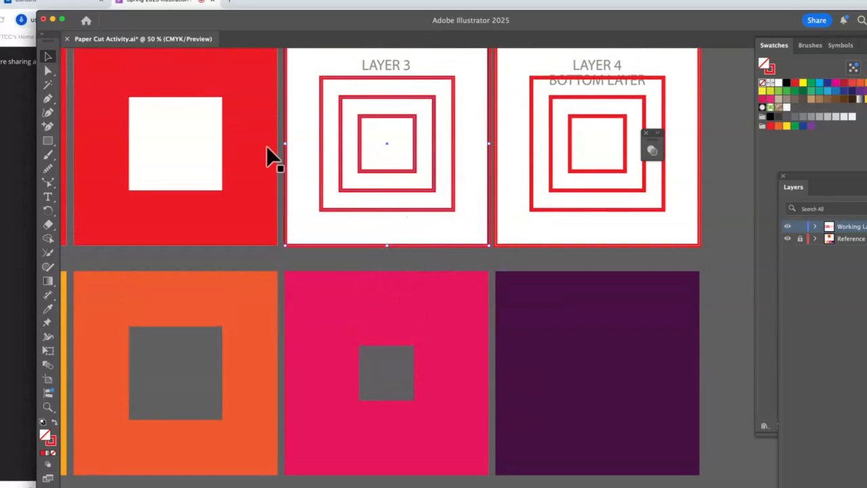
left_click(49, 240)
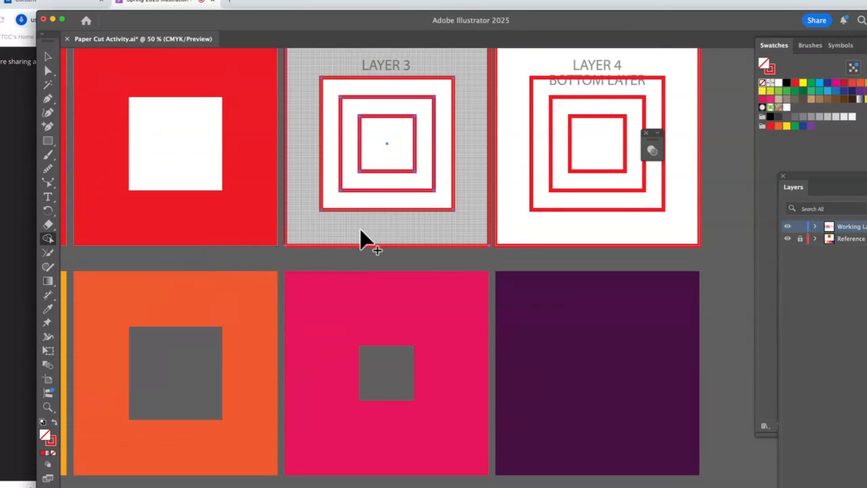
left_click_drag(360, 231, 378, 181)
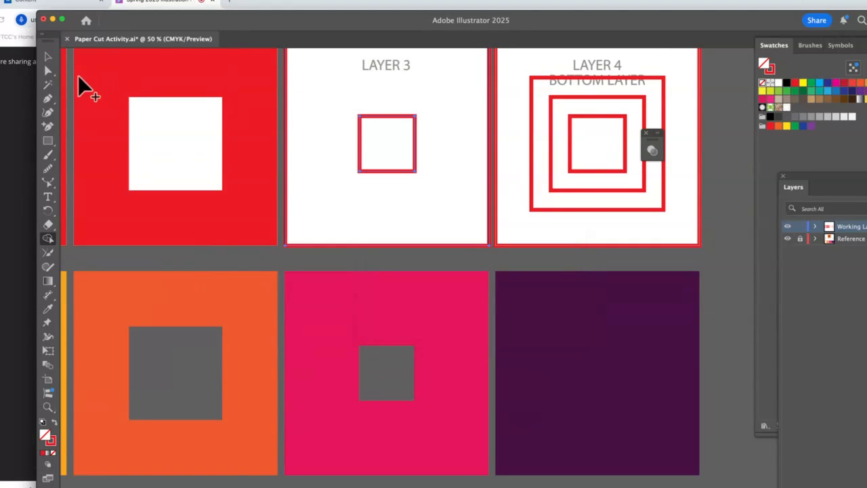
Swap the Layer 3 frame's fill and stroke to make it solid red with no stroke.
left_click(47, 56)
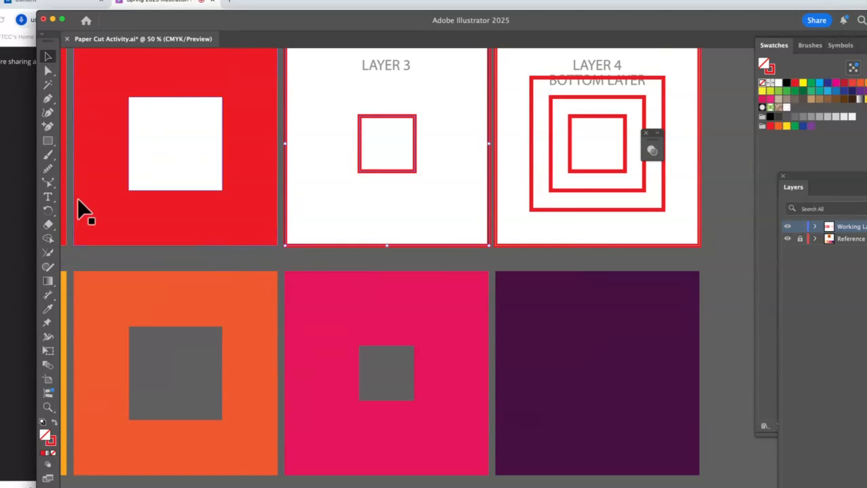
left_click(54, 421)
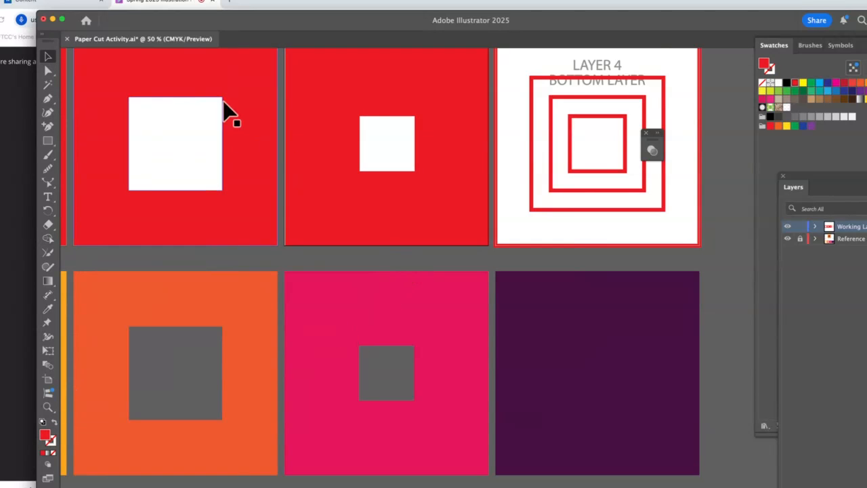
mouse_move(349, 188)
left_mouse_down()
mouse_move(400, 225)
mouse_move(330, 181)
mouse_move(347, 189)
left_mouse_up()
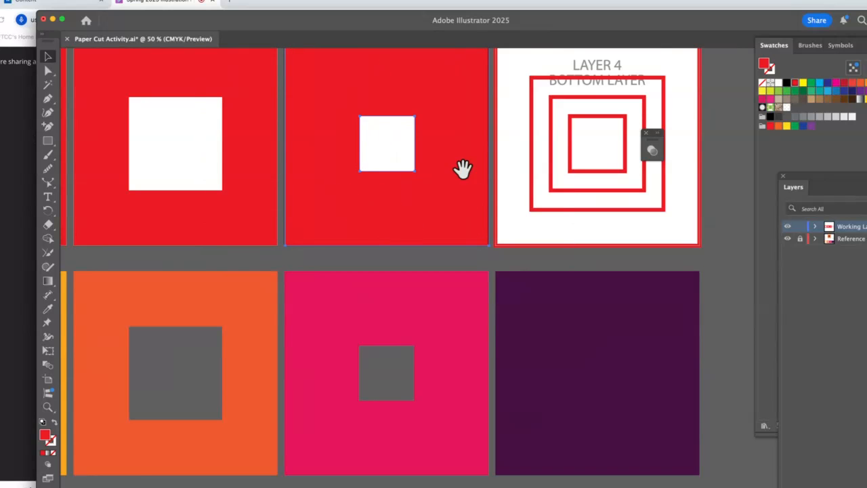
Merge all the nested regions of the Layer 4 squares into one full square with Shape Builder.
left_click_drag(460, 169, 313, 198)
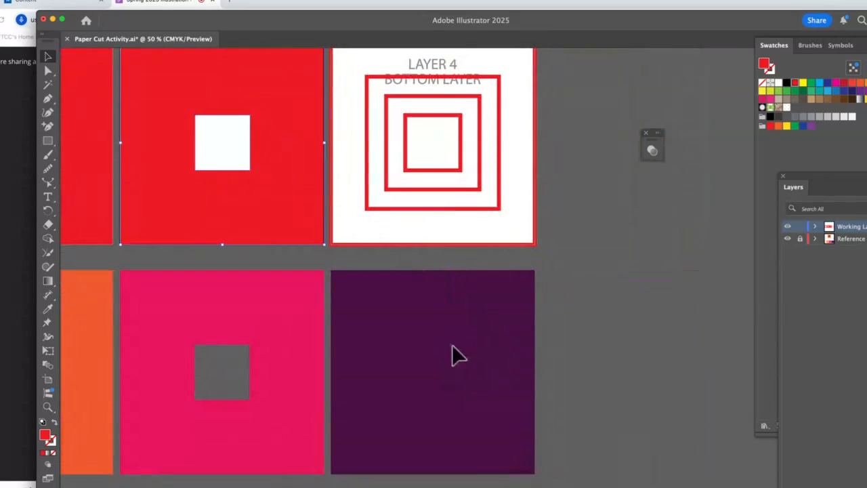
left_click_drag(465, 187, 441, 264)
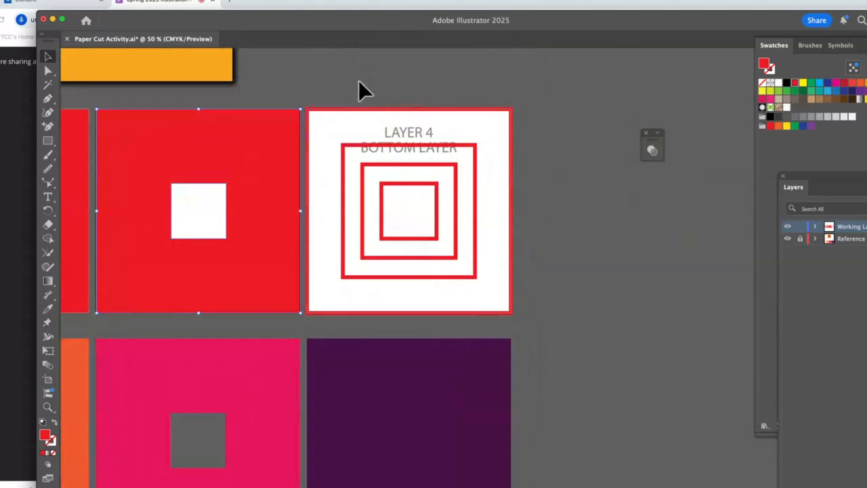
left_click_drag(359, 83, 492, 298)
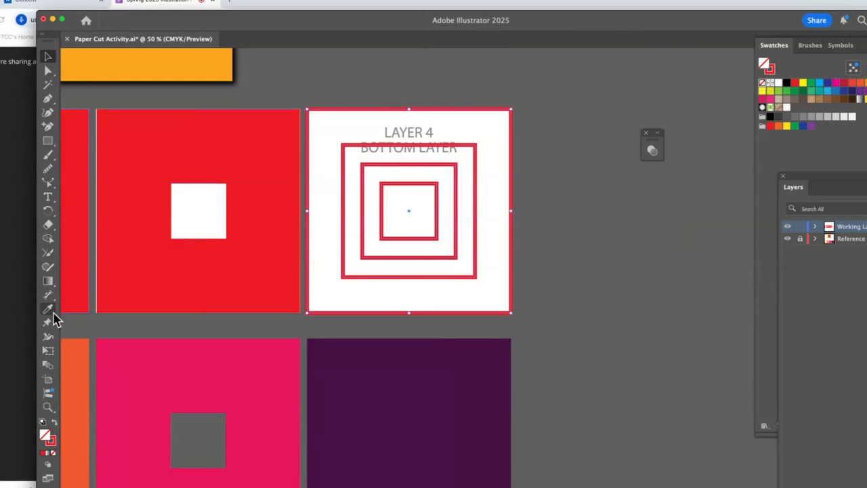
left_click(47, 241)
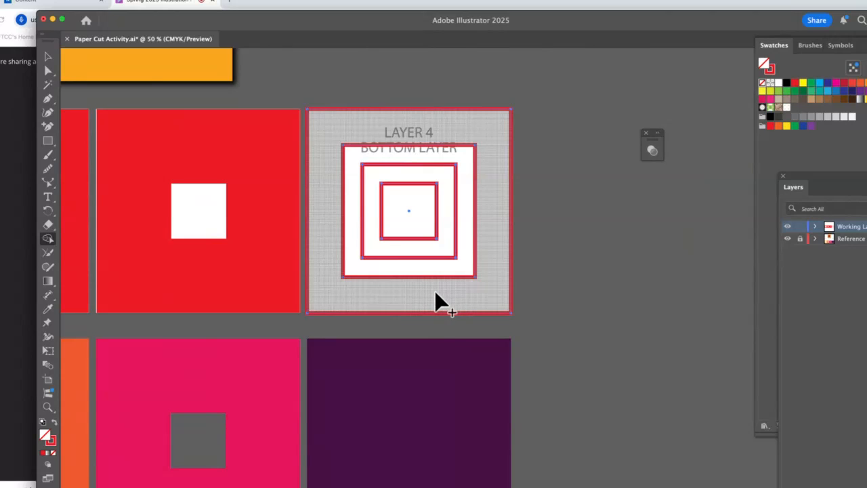
left_click_drag(436, 294, 419, 211)
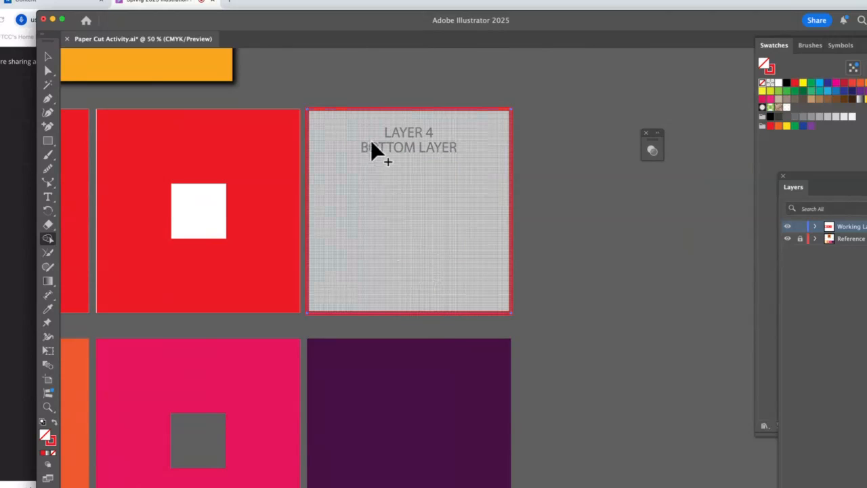
Swap the Layer 4 square's fill and stroke to make it solid red with no stroke, and deselect it.
left_click(47, 58)
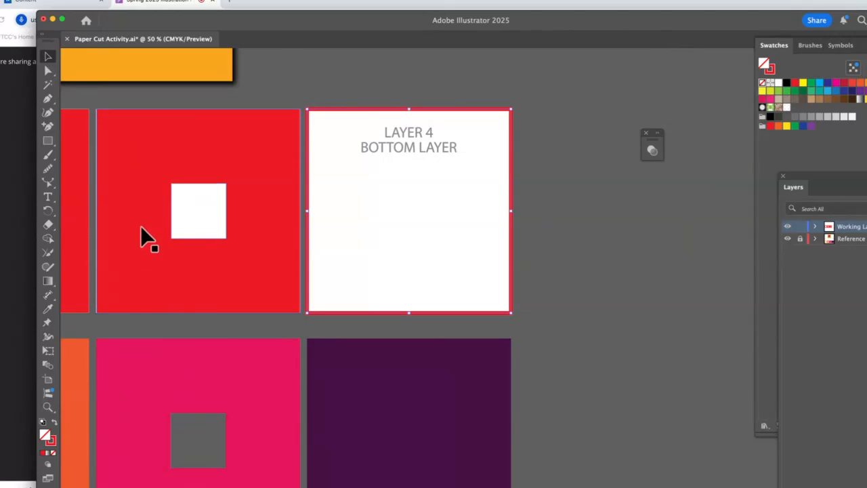
left_click(54, 422)
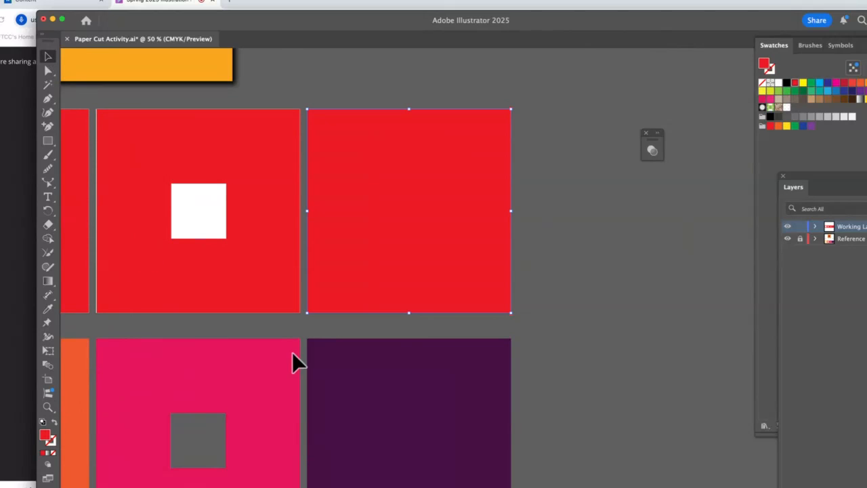
left_click(614, 270)
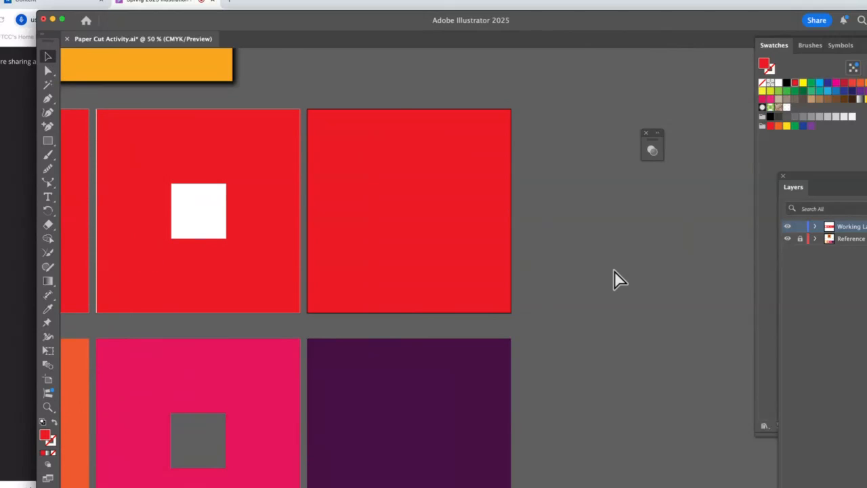
Place the layer list beside the artwork and expand the working layer to list its four shapes.
key("super+minus")
key("super+minus")
key("super+minus")
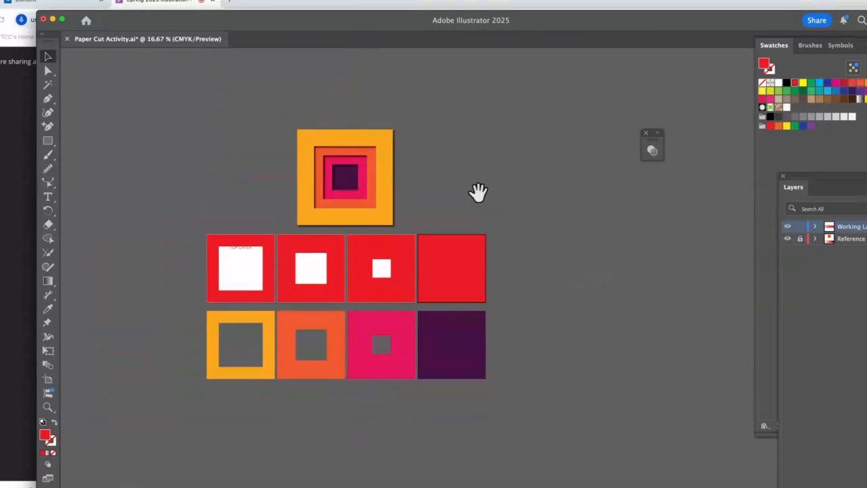
left_click_drag(478, 193, 508, 129)
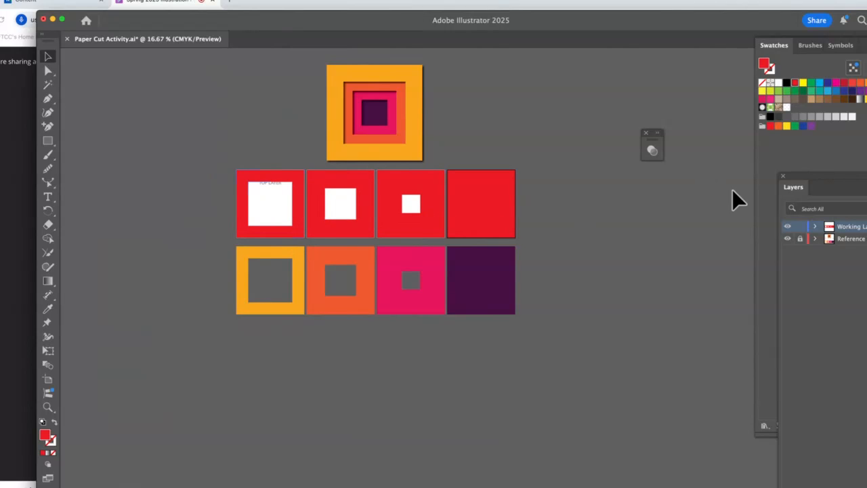
left_click_drag(792, 187, 573, 81)
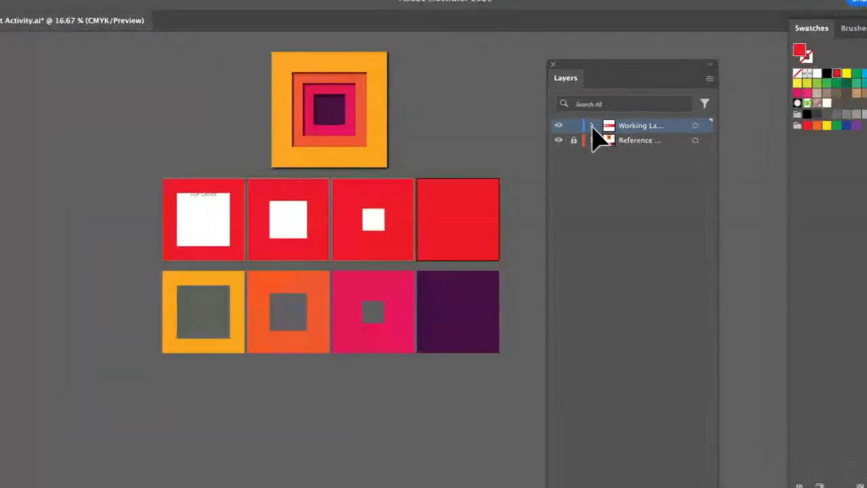
left_click(592, 127)
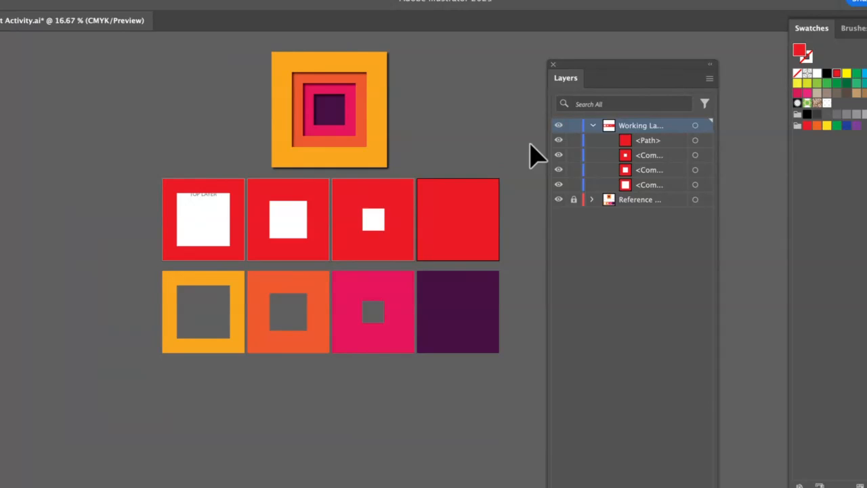
Hide the working layer to view the labelled templates, move the layer list clear of the artwork, and show the layer again.
left_click(559, 126)
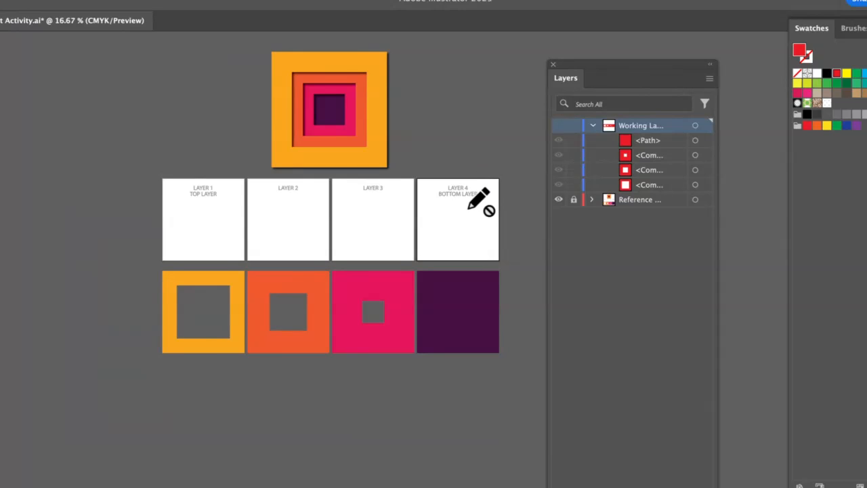
key("super+equal")
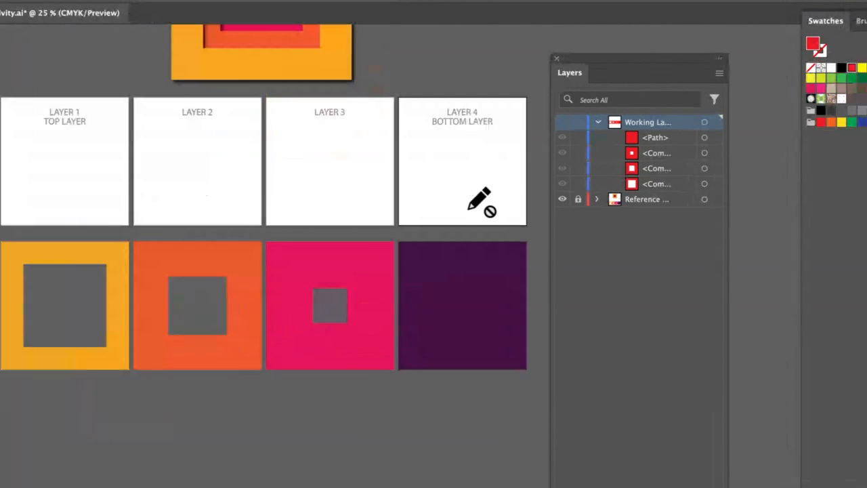
key("super+equal")
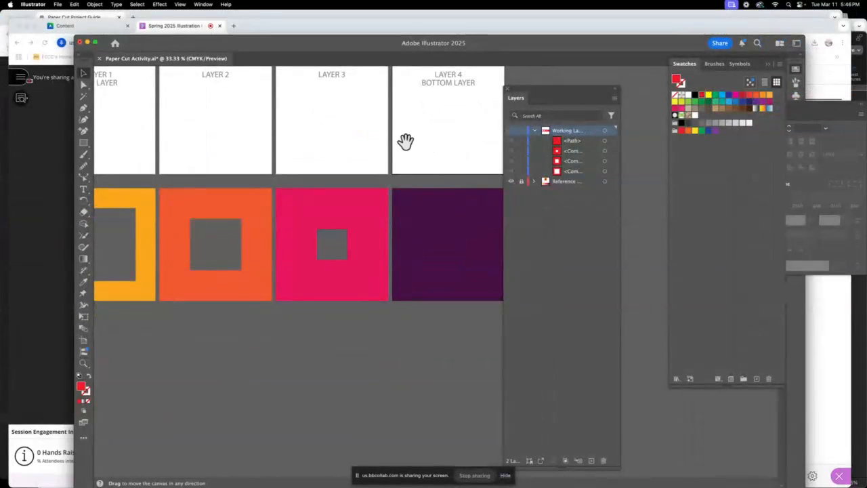
left_click_drag(402, 140, 427, 256)
left_click_drag(548, 95, 603, 93)
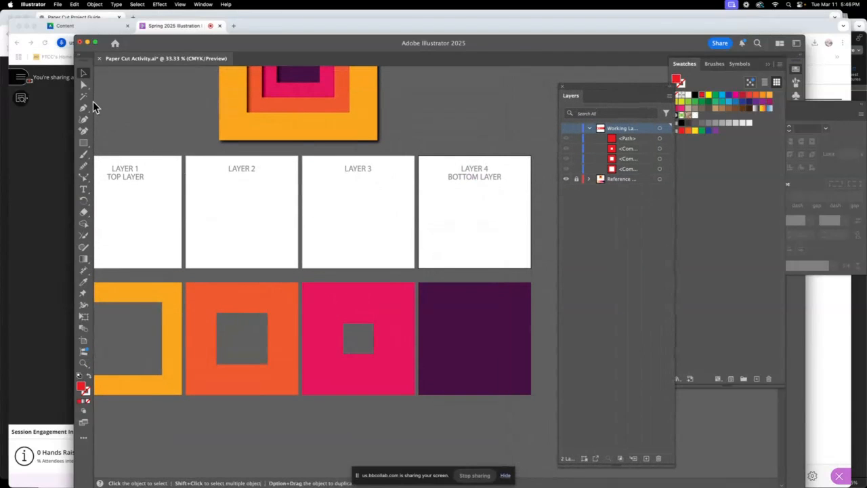
left_click(566, 129)
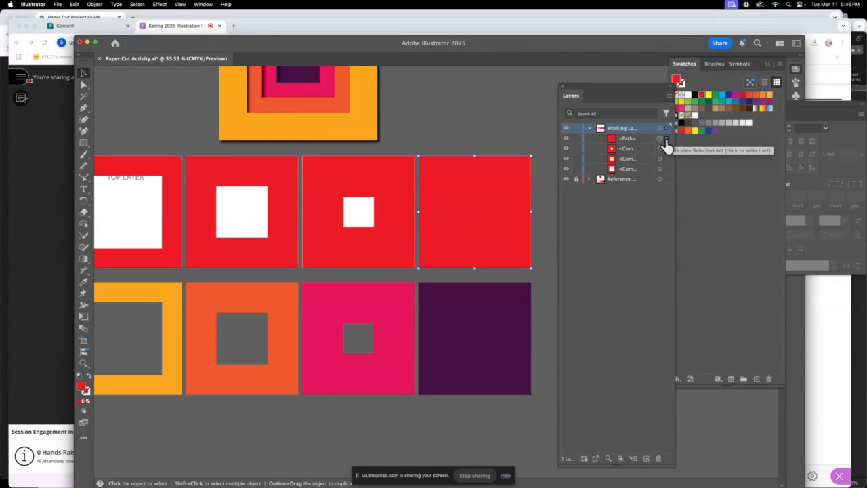
Move the solid square's path to the bottom of the working layer's stack and rename it Layer 4.
left_click(628, 139)
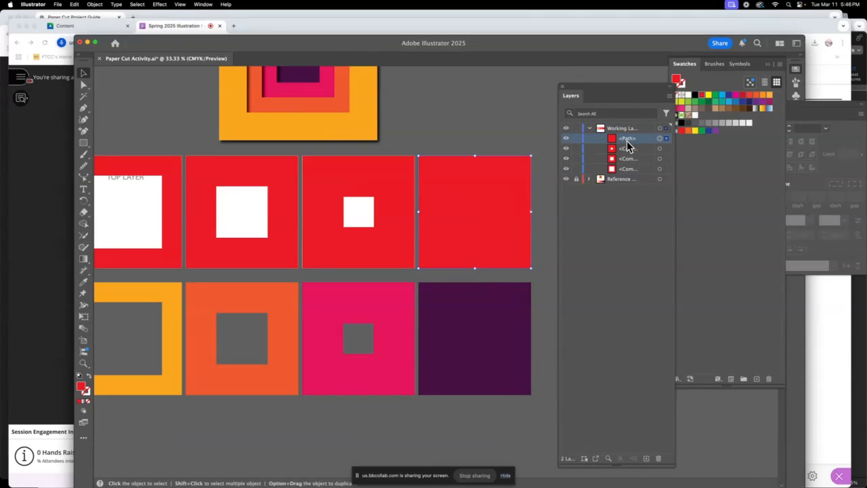
left_click_drag(628, 145, 628, 169)
double_click(628, 169)
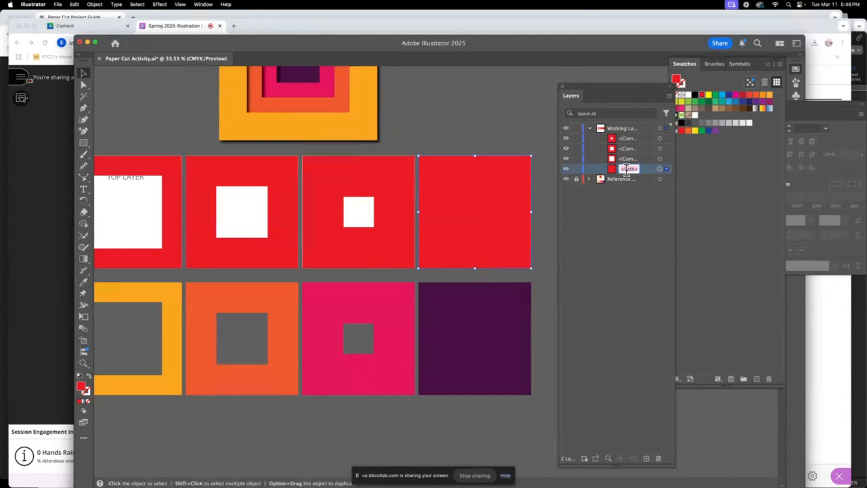
type("Layer 4")
key("Return")
Move the frame with the smallest opening directly above Layer 4 in the stacking order and rename it Layer 3.
left_click(391, 179)
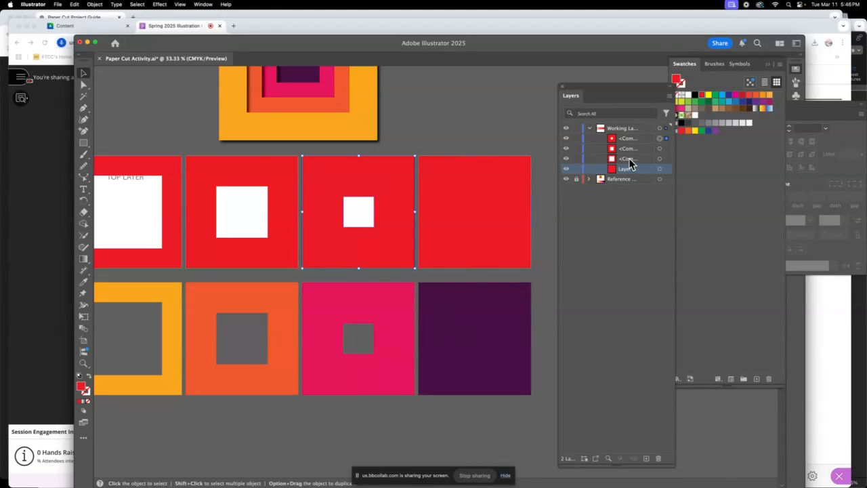
left_click_drag(627, 141, 629, 165)
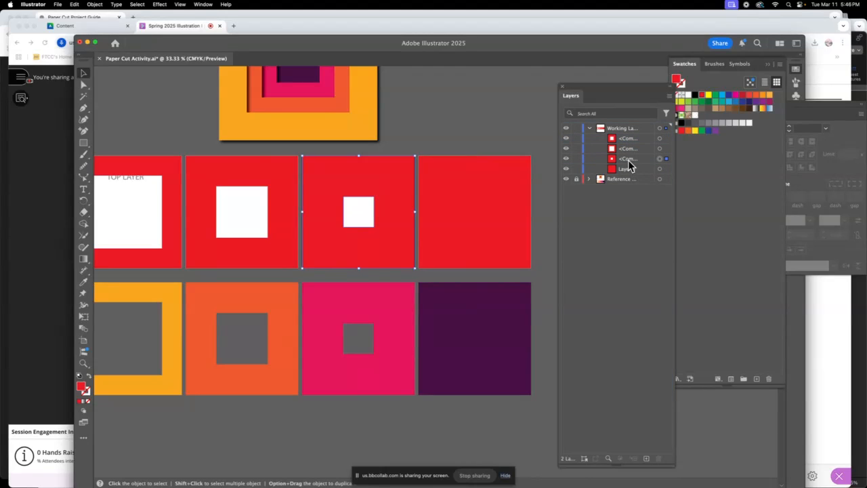
double_click(629, 163)
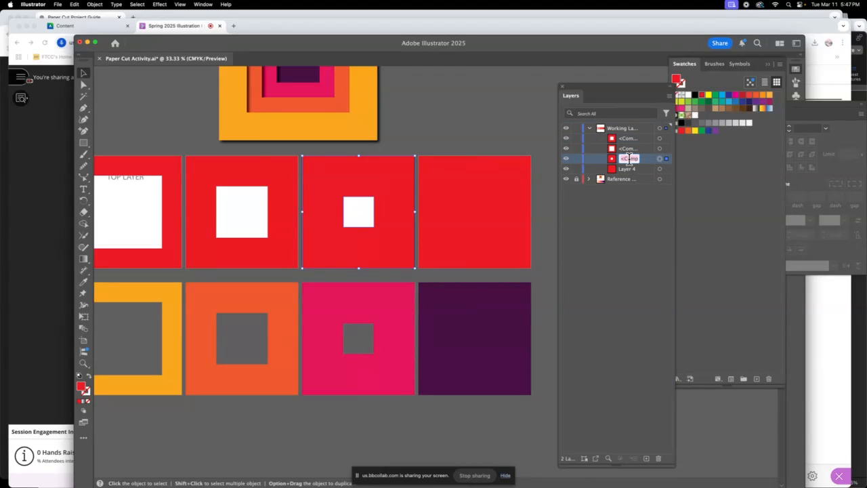
type("Layer 3")
key("Return")
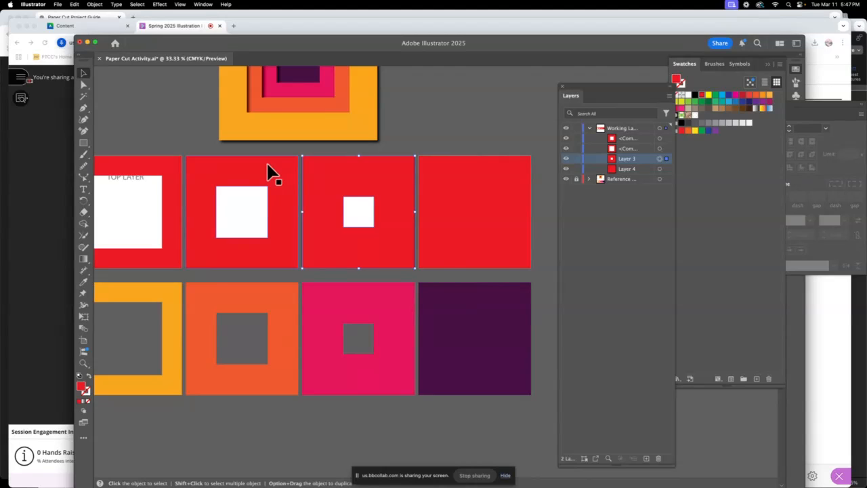
Place the second frame's compound path directly above Layer 3 in the stacking order and rename it Layer 2.
left_click_drag(269, 170, 266, 215)
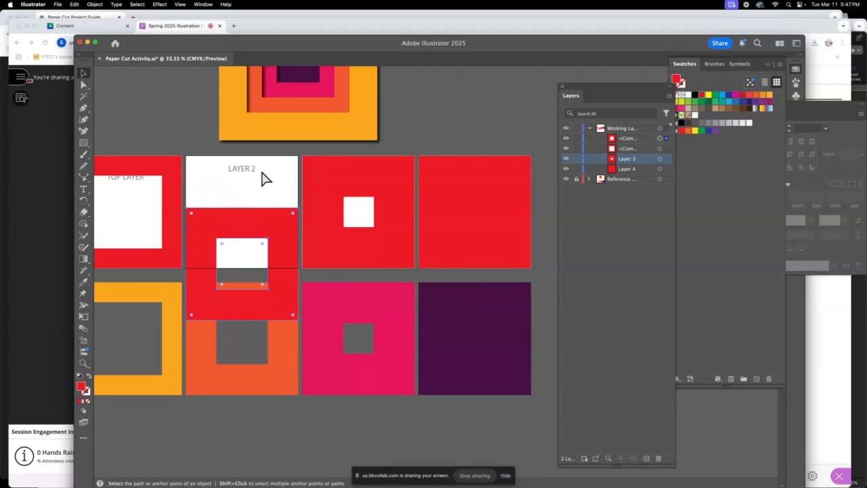
key("super+z")
mouse_move(632, 141)
left_mouse_down()
mouse_move(648, 149)
mouse_move(642, 156)
left_mouse_up()
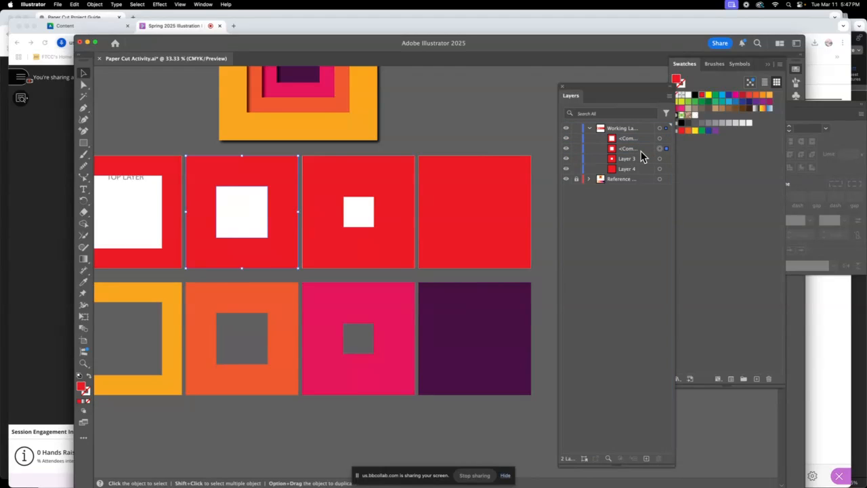
double_click(630, 151)
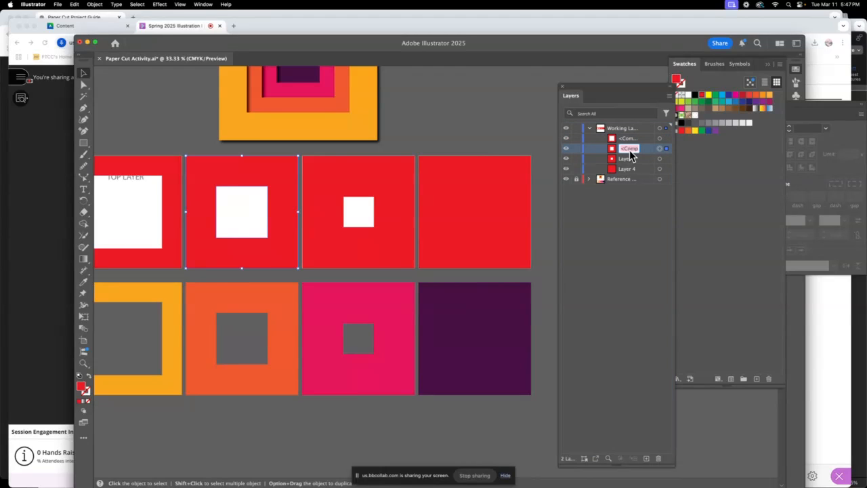
type("Layer")
type(" 3")
key("Return")
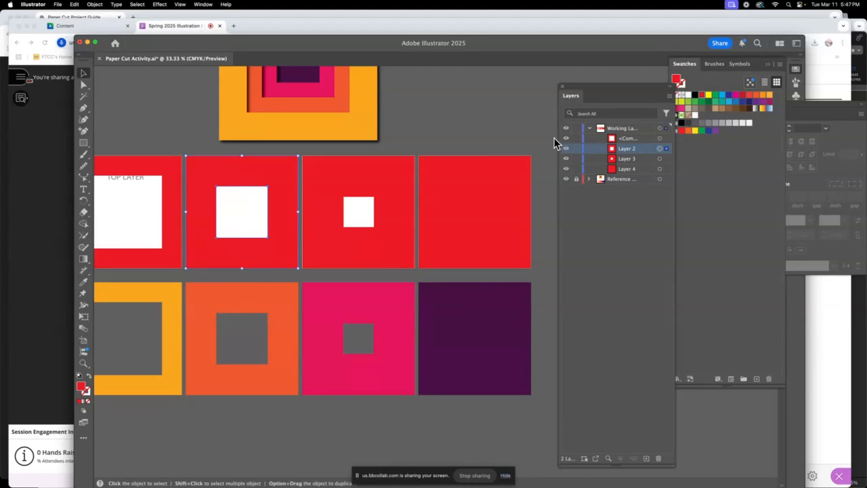
Select the frame with the largest opening and rename its compound path Layer 1.
left_click(164, 173)
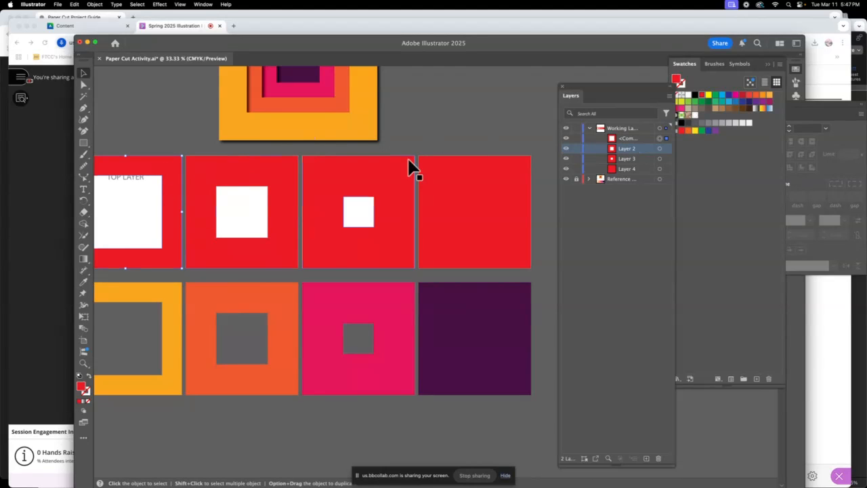
left_click(629, 139)
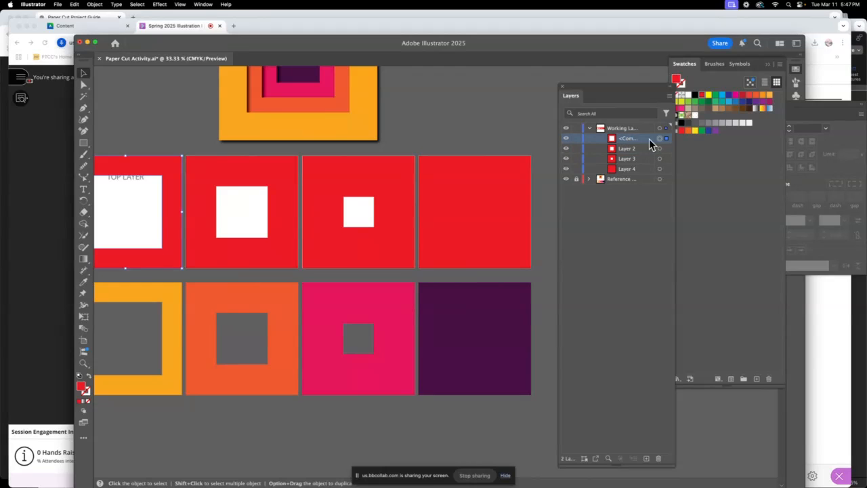
double_click(626, 139)
type("Layer 1")
key("Return")
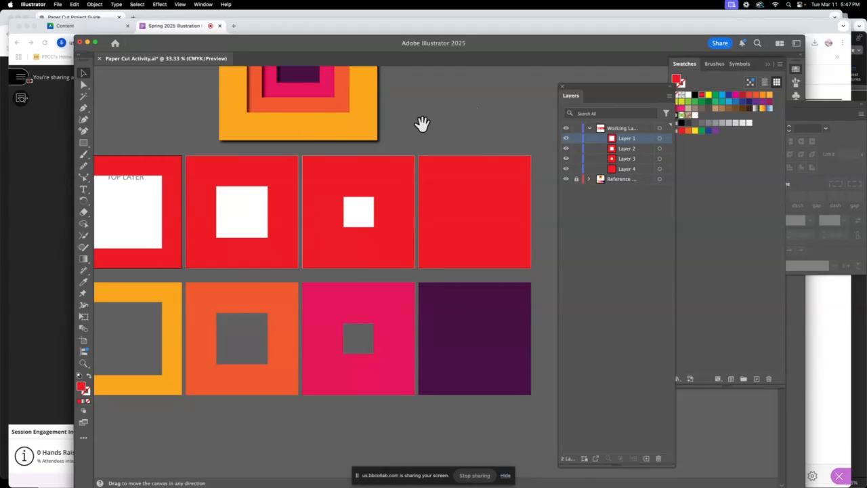
Move the layer list clear of the artwork and recolour the Layer 1 frame with the yellow-orange sampled from the reference frame below it.
left_click_drag(422, 122, 478, 101)
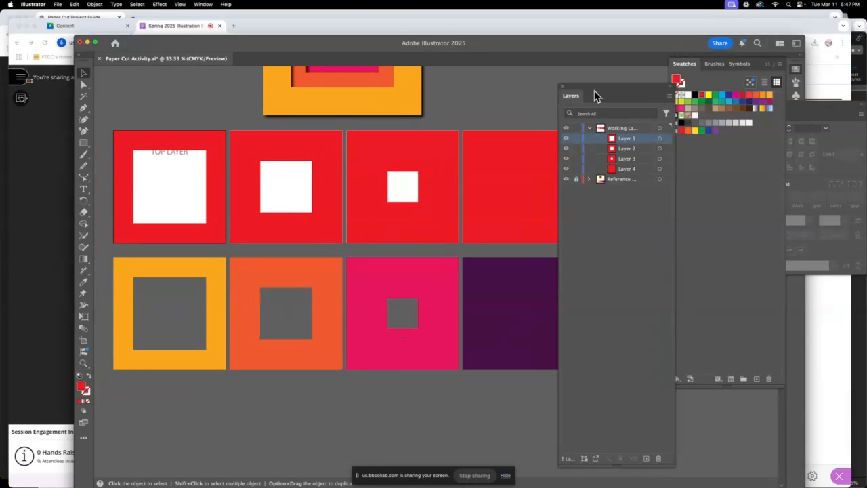
left_click_drag(591, 92, 623, 92)
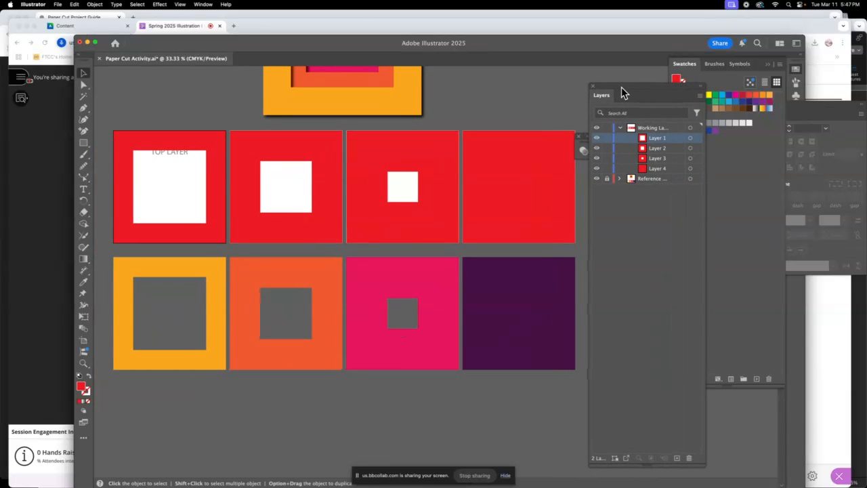
scroll(343, 111, "up", 3)
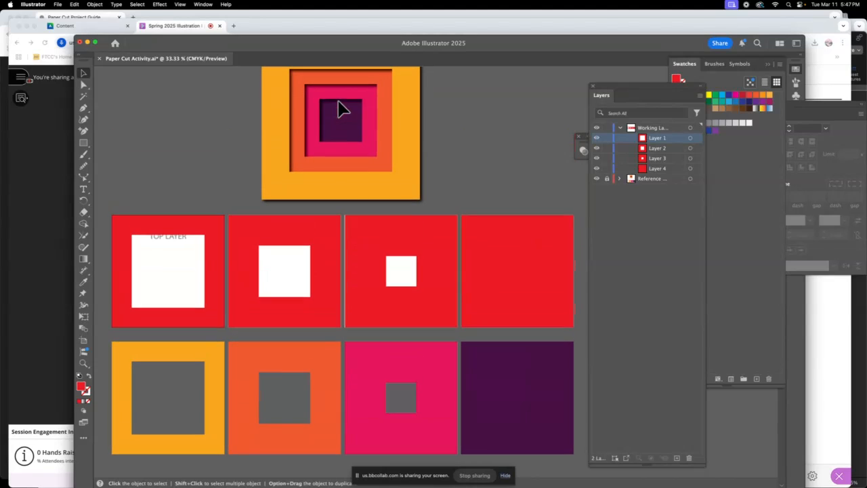
scroll(343, 132, "down", 3)
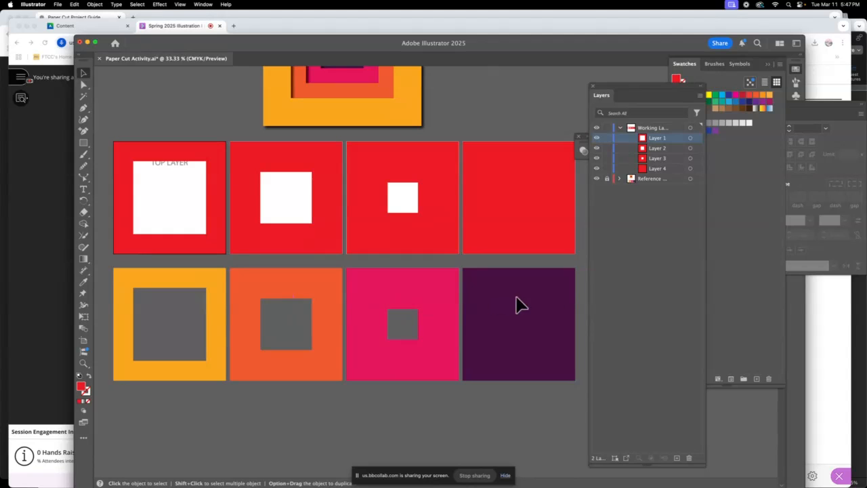
left_click(217, 161)
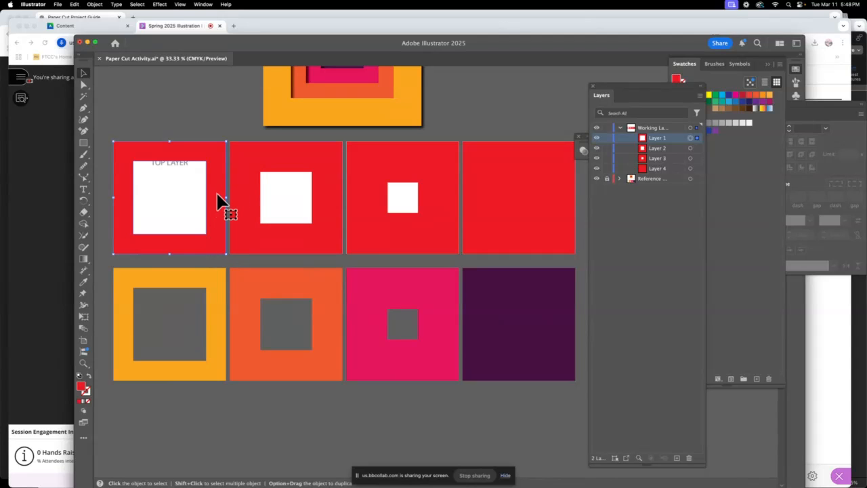
key("i")
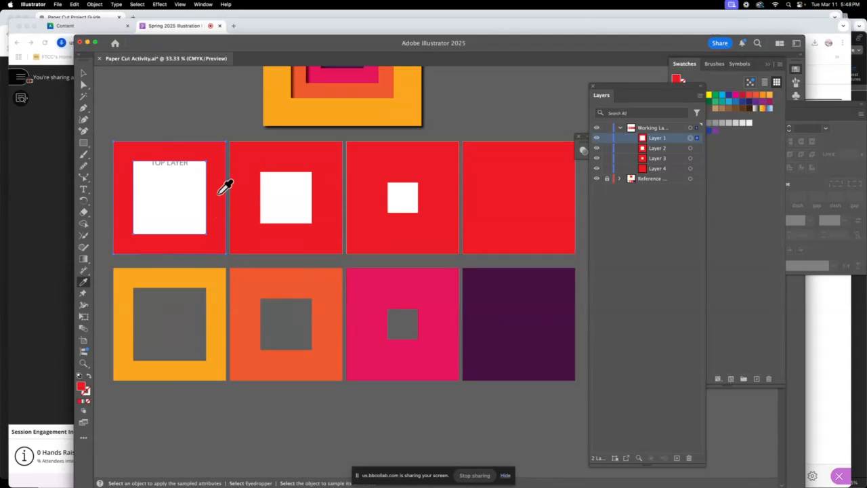
left_click(218, 284)
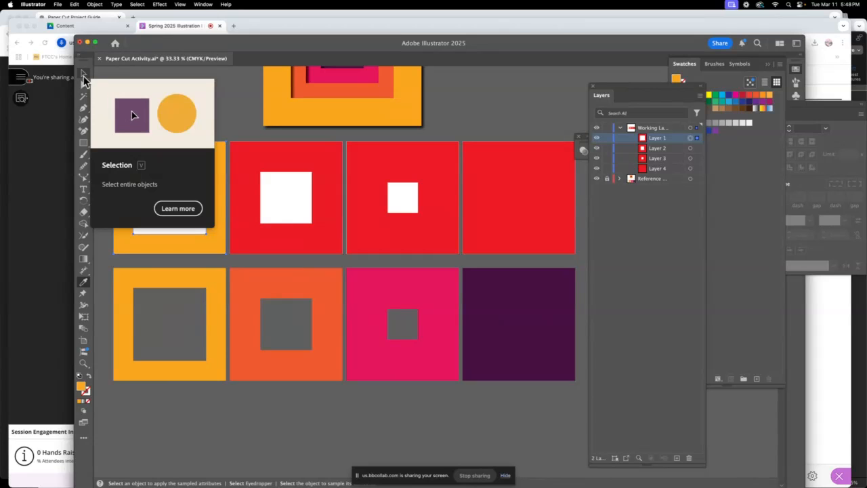
left_click(81, 73)
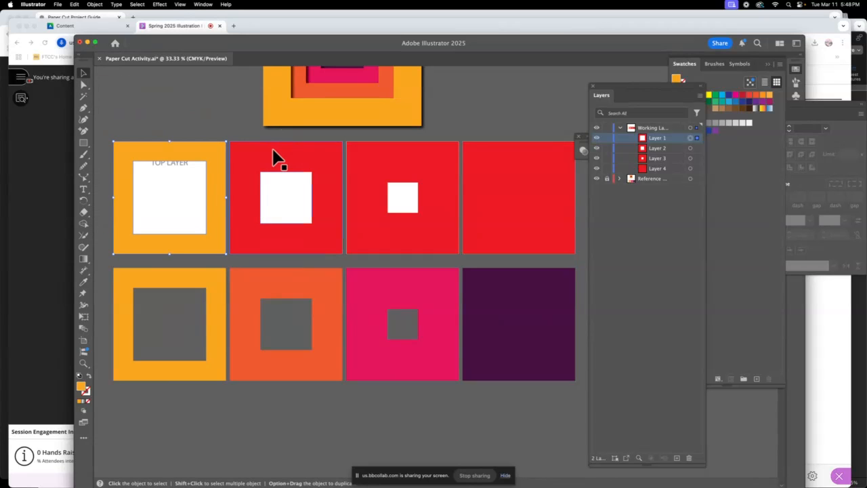
Recolour the Layer 2 frame with the orange sampled from the reference frame below it.
left_click(300, 158)
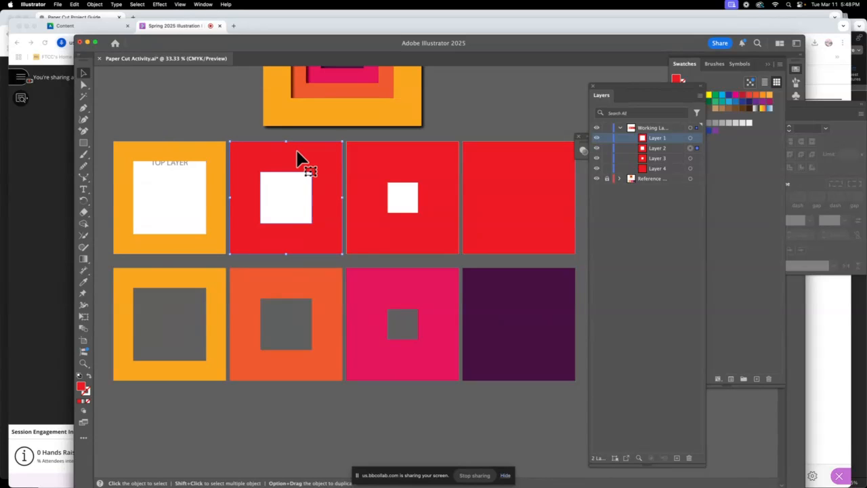
key("i")
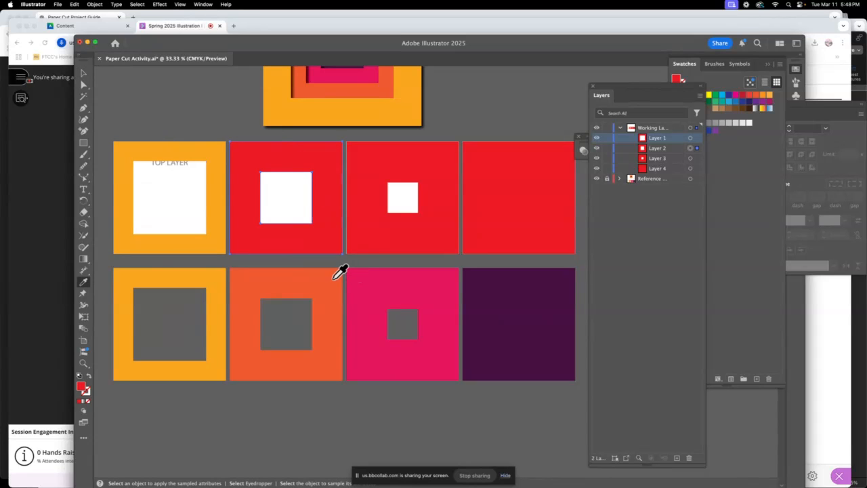
left_click(327, 283)
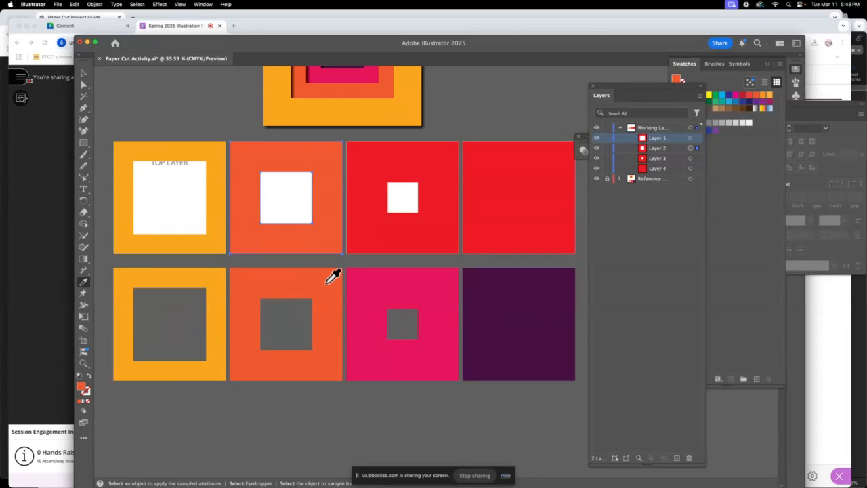
key("v")
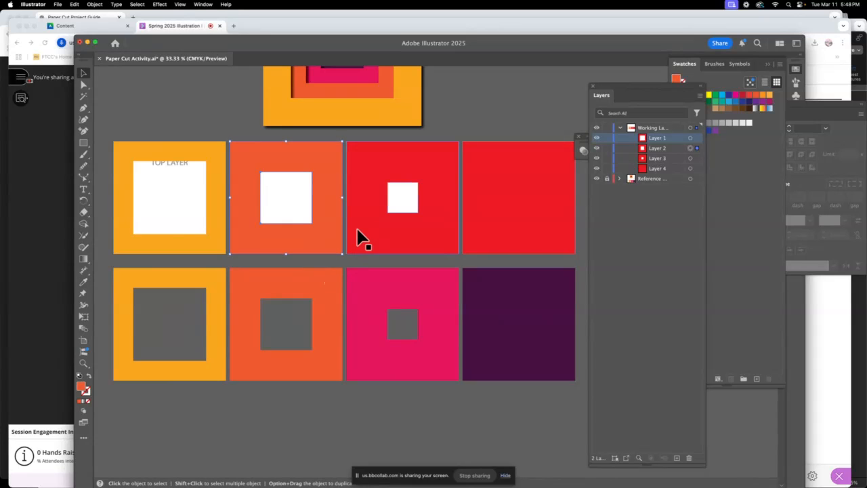
Recolour the Layer 3 frame with the pink sampled from the reference frame below it.
left_click(368, 201)
left_click(390, 193)
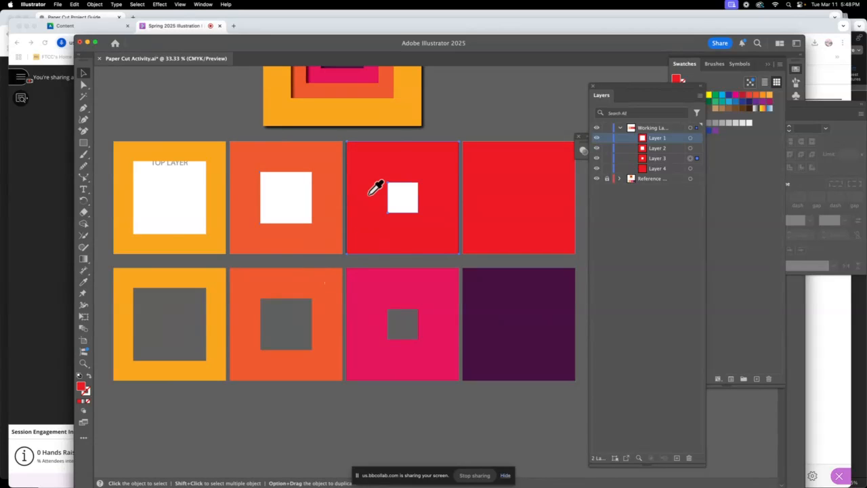
key("i")
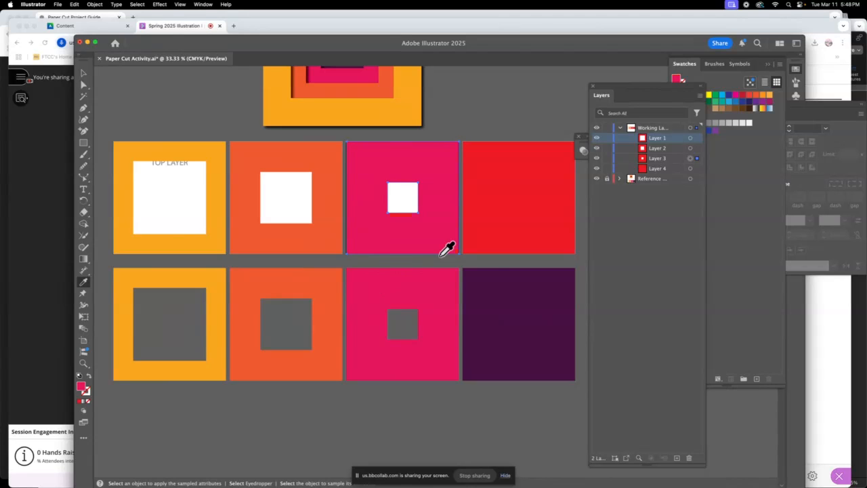
Recolour the solid Layer 4 square with the dark purple sampled from the reference square below it, and deselect it.
key("v")
left_click(477, 247)
key("i")
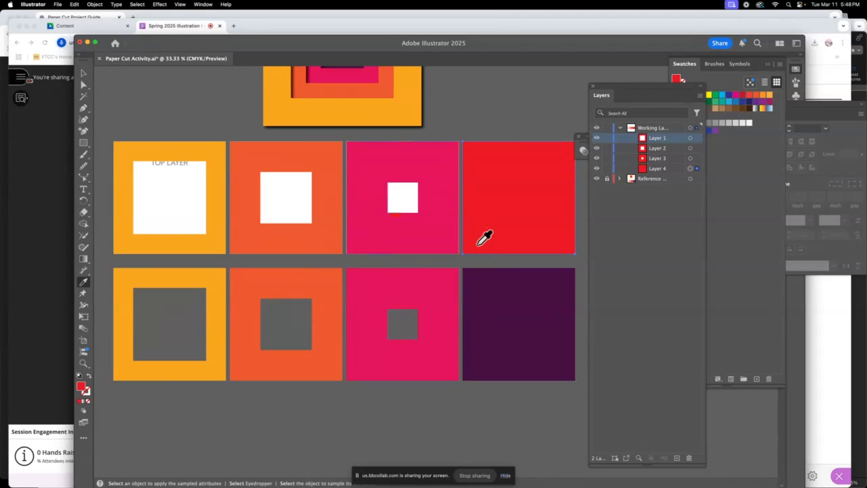
left_click(500, 283)
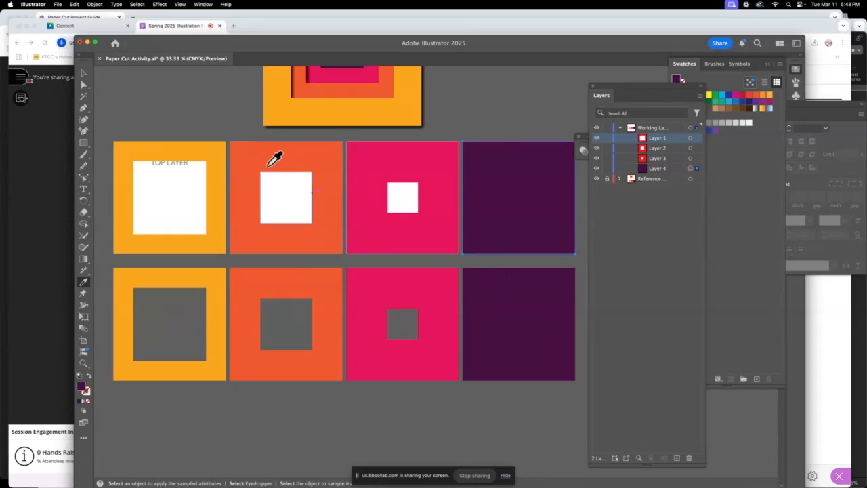
key("v")
left_click(160, 96)
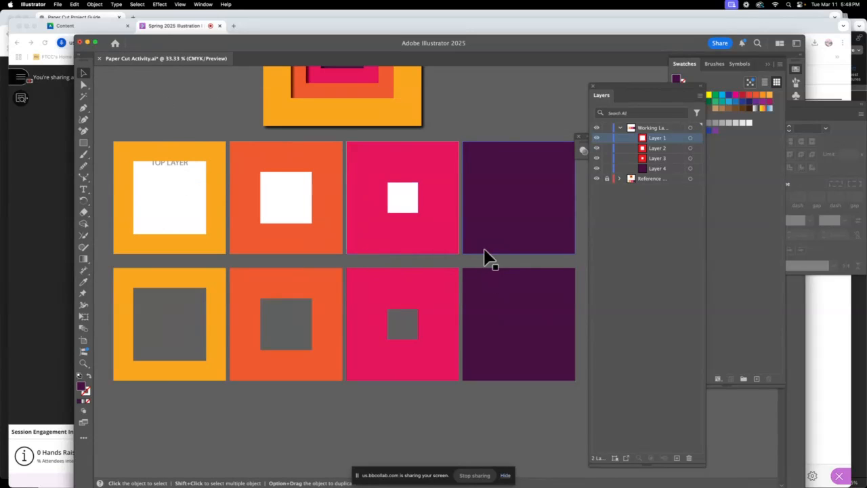
Nudge the pink Layer 3 frame into alignment with its artboard so the white sliver along its edge is covered.
left_click(83, 363)
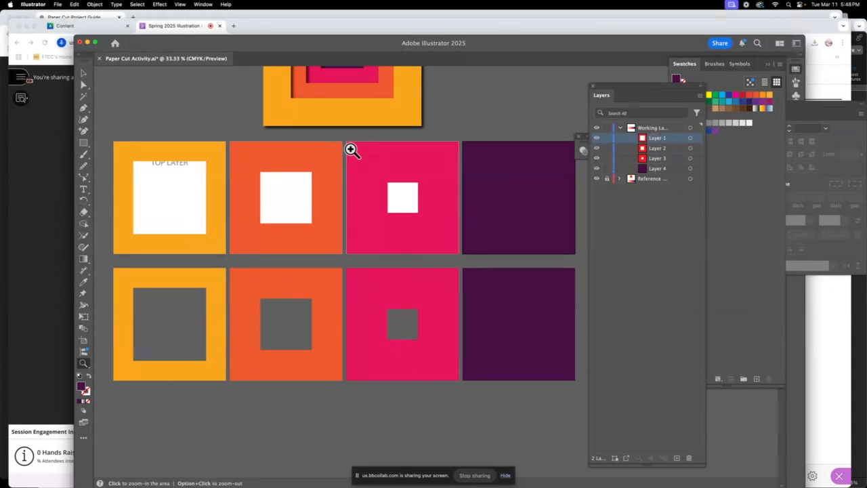
left_click_drag(340, 146, 461, 265)
left_click(84, 73)
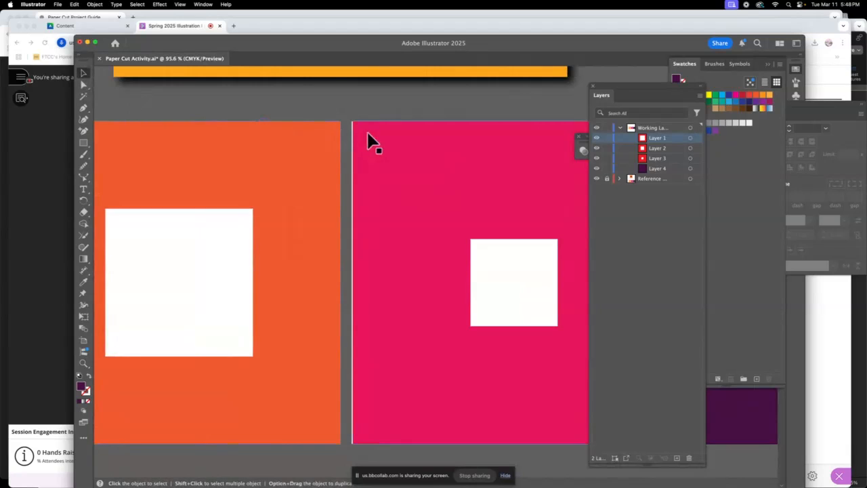
left_click_drag(367, 141, 367, 132)
Select the dark purple Layer 4 square and display its properties to check its position and size.
left_click_drag(418, 152, 227, 157)
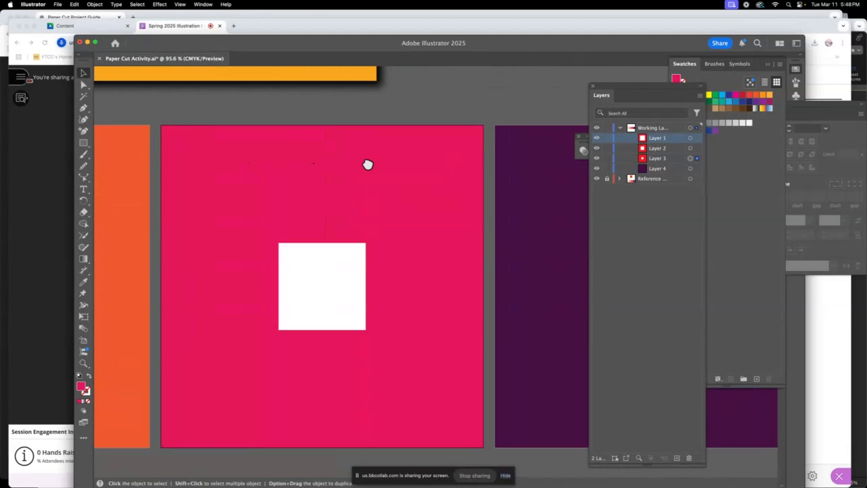
left_click_drag(463, 175, 243, 166)
mouse_move(391, 187)
left_mouse_down()
mouse_move(317, 181)
mouse_move(332, 180)
left_mouse_up()
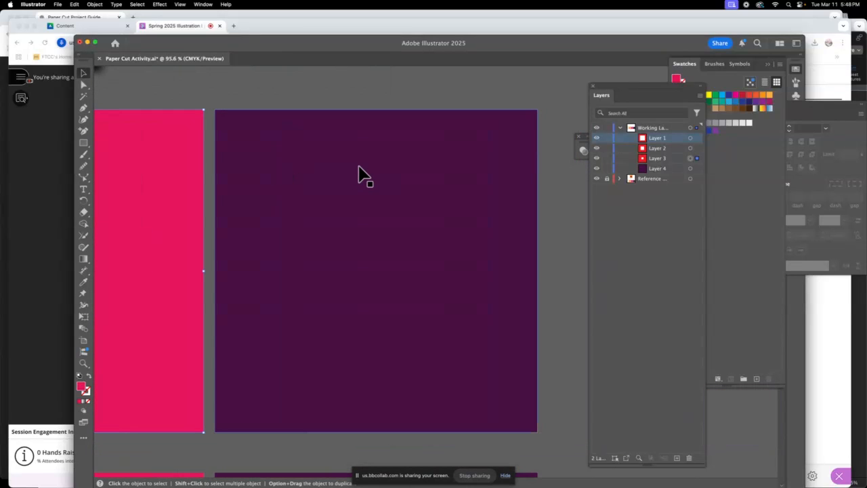
left_click(359, 174)
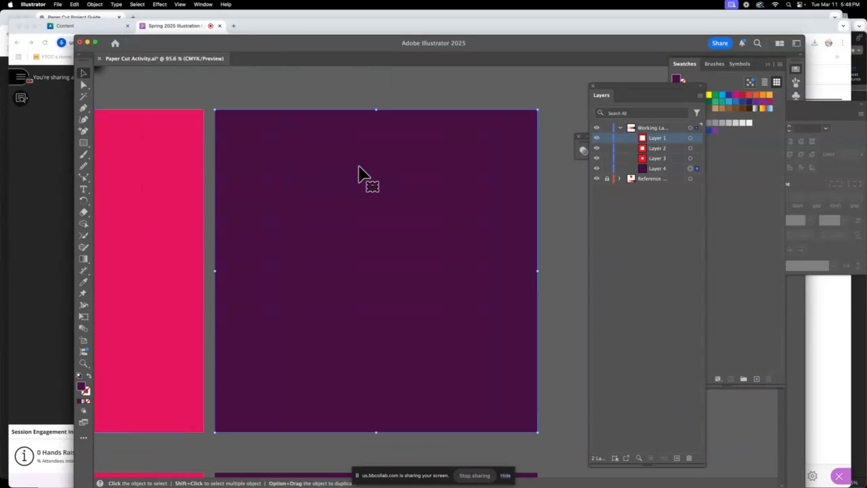
left_click(203, 5)
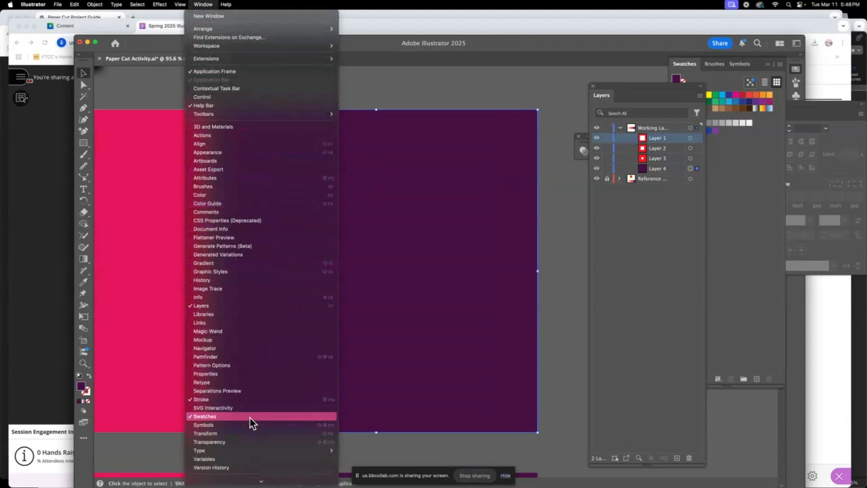
left_click(244, 374)
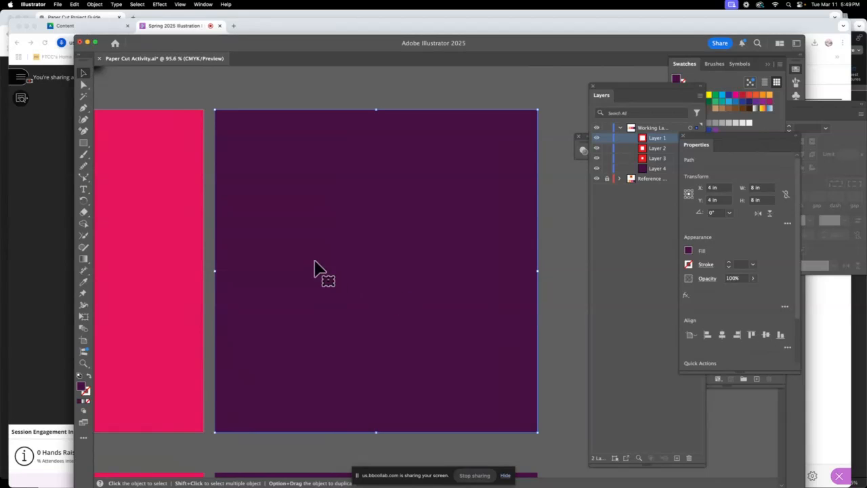
Deselect everything and review the row of recoloured layer shapes against the reference pieces and the assembled paper-cut design.
left_click_drag(285, 258, 509, 265)
left_click_drag(337, 256, 521, 255)
left_click_drag(302, 252, 472, 252)
left_click_drag(345, 254, 428, 252)
left_click_drag(275, 250, 413, 252)
left_click_drag(309, 253, 401, 252)
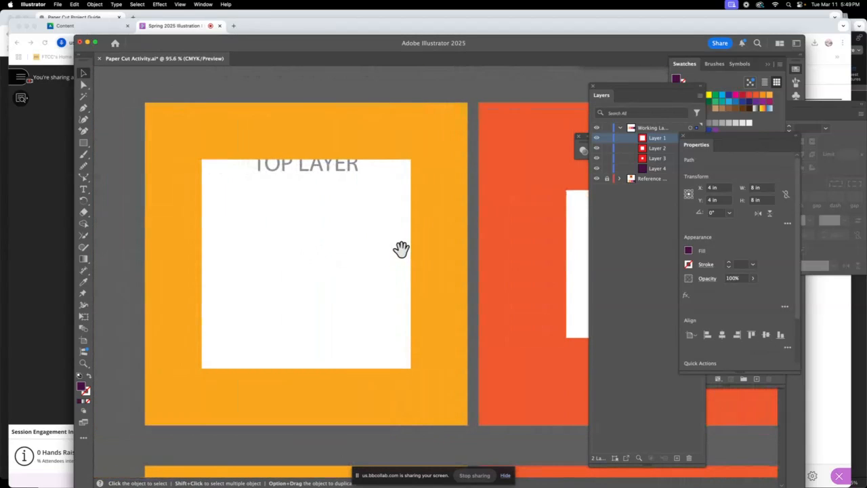
key("super+minus")
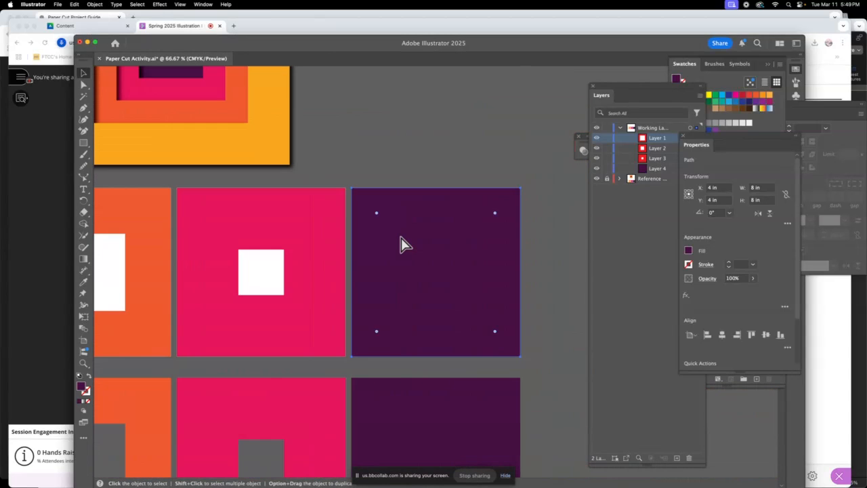
key("super+minus")
key("super+minus")
left_click(411, 194)
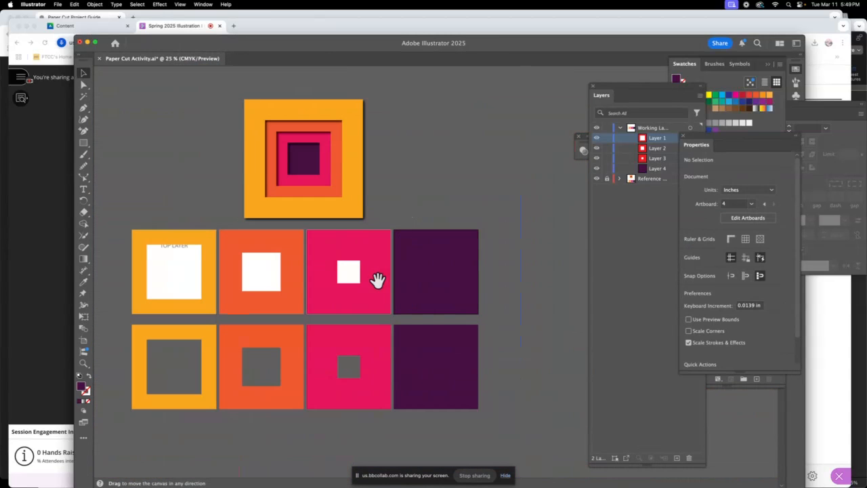
left_click_drag(377, 280, 424, 204)
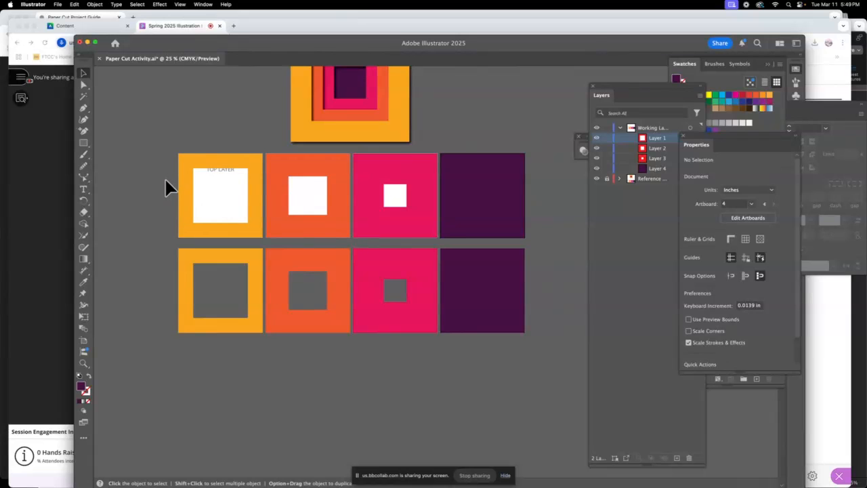
Apply a Multiply drop shadow to all four layer shapes with 100% opacity, 0.0972 in X and Y offsets and 0.0694 in blur.
left_click(477, 216)
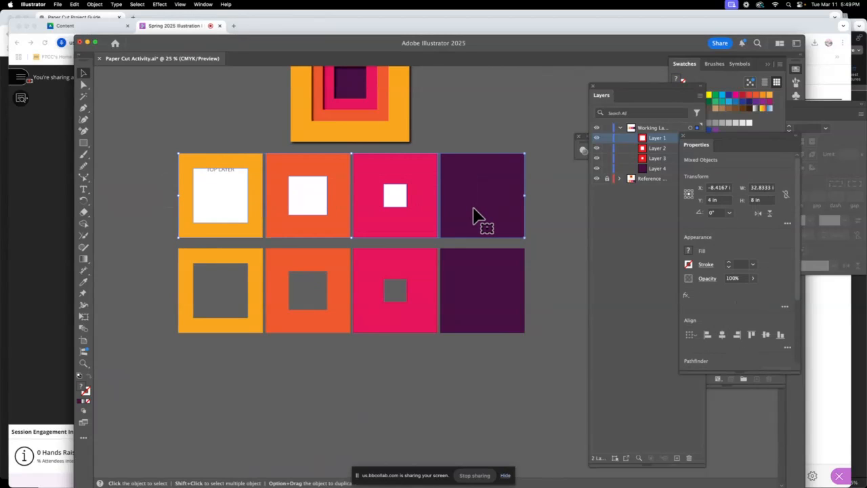
left_click(639, 92)
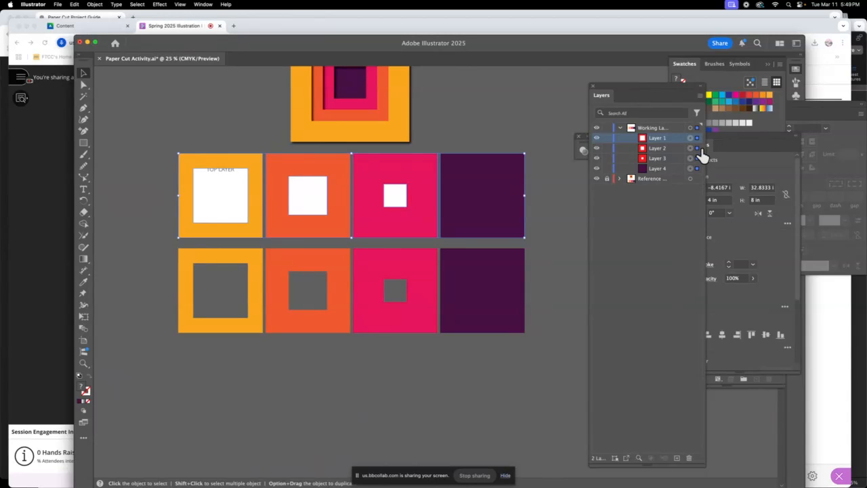
left_click(160, 5)
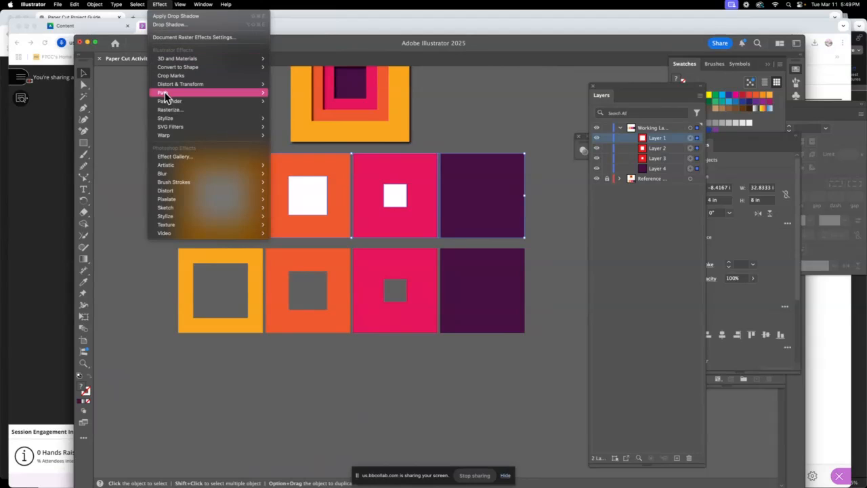
mouse_move(168, 121)
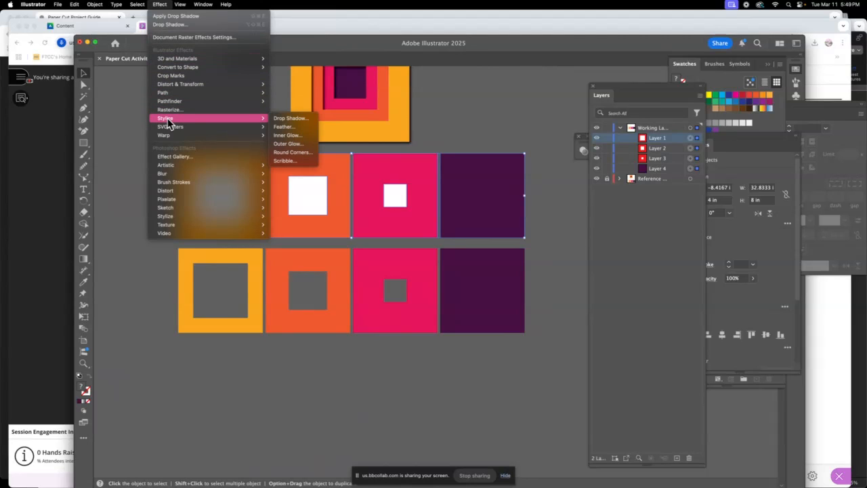
left_click(303, 118)
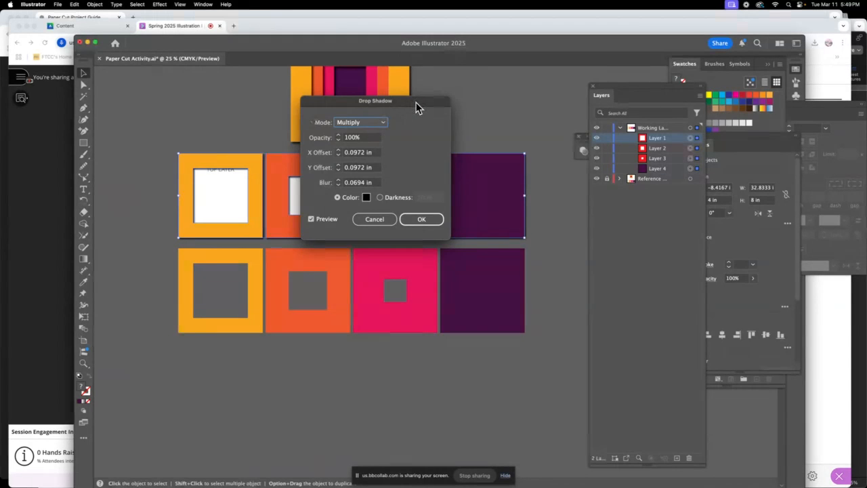
left_click_drag(415, 102, 502, 98)
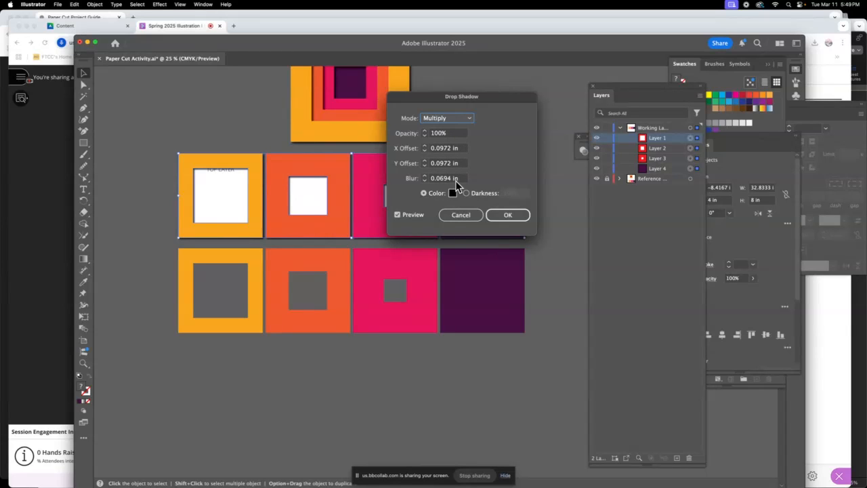
left_click(509, 215)
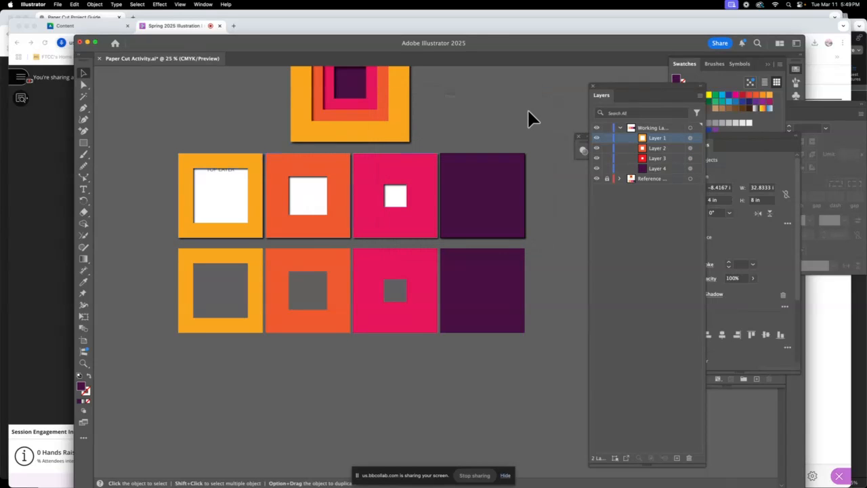
left_click(528, 111)
key("space")
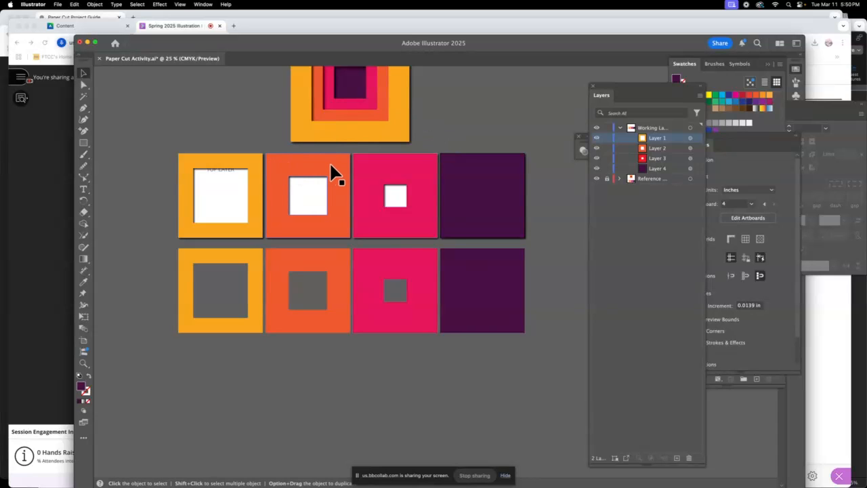
Stack the orange Layer 2, pink Layer 3 and dark purple Layer 4 shapes on the Layer 1 artboard beneath the yellow frame.
left_click_drag(325, 170, 242, 163)
left_click_drag(391, 169, 219, 166)
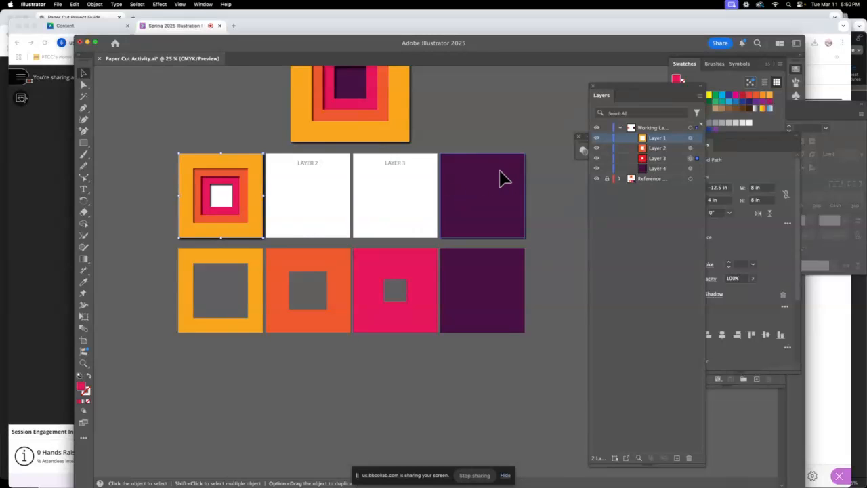
left_click_drag(500, 178, 281, 201)
left_click(83, 362)
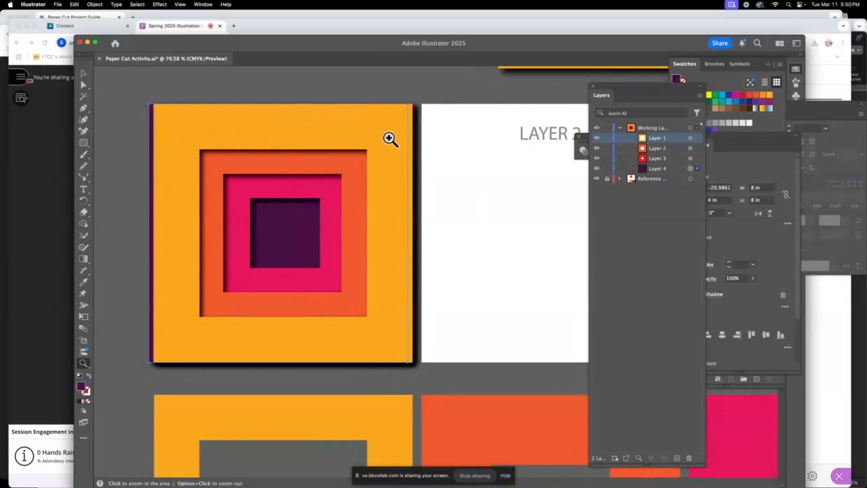
left_click(83, 72)
left_click(142, 84)
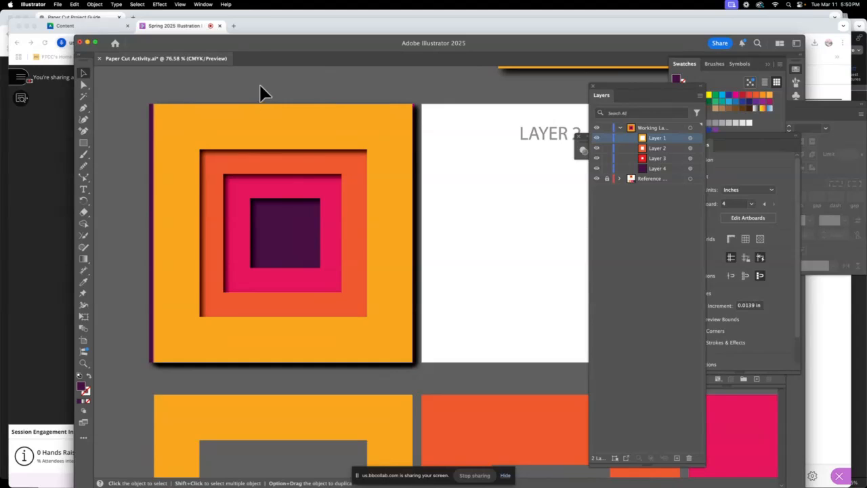
Align the four stacked shapes by their horizontal centres and deselect them to compare the stack with the reference design.
left_click(327, 265)
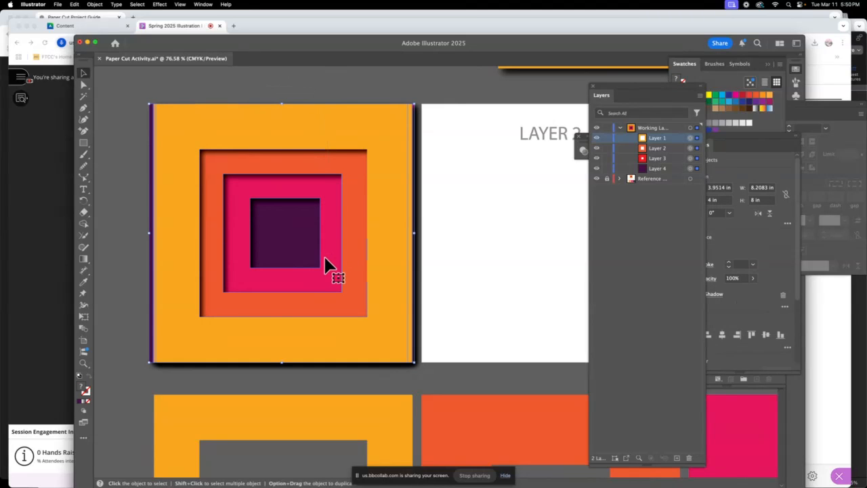
left_click(754, 297)
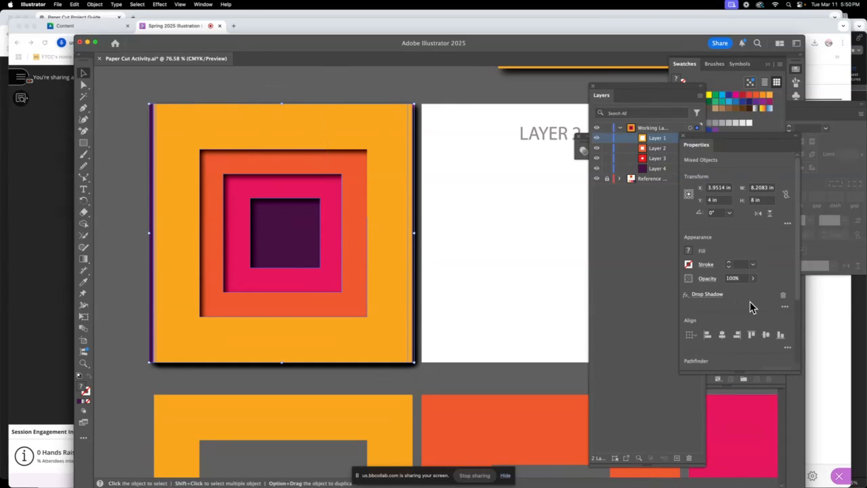
left_click(722, 335)
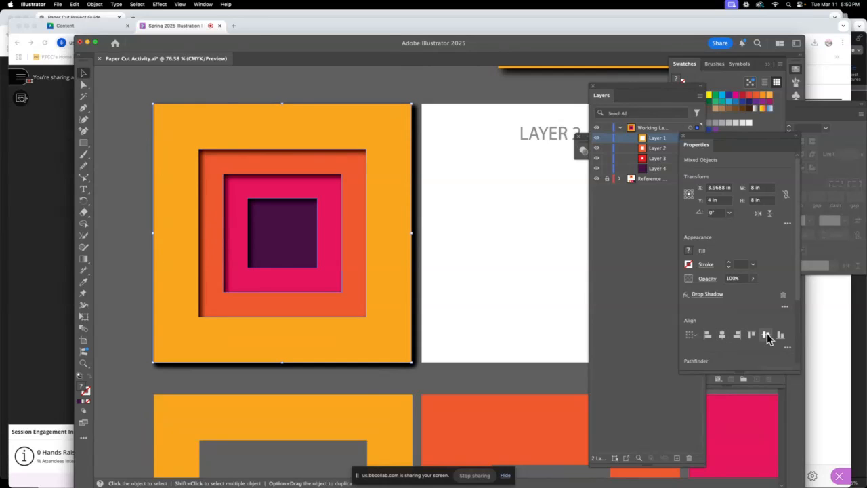
left_click(447, 100)
key("super+minus")
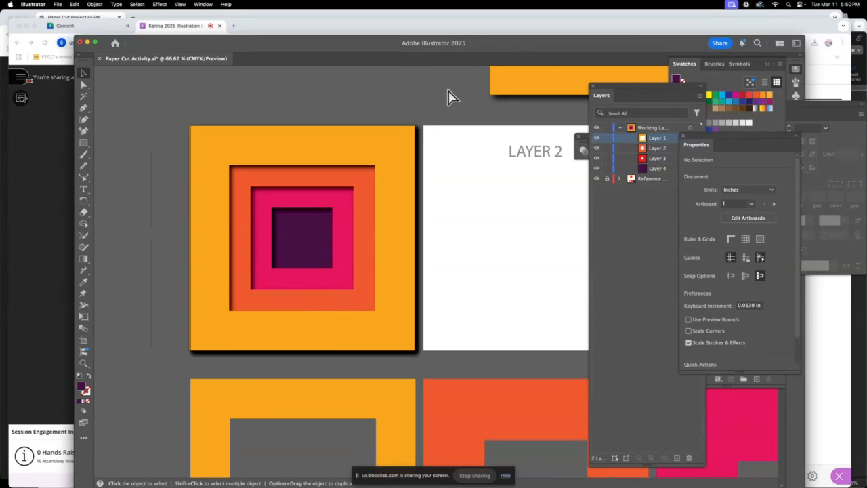
key("super+minus")
key("super+minus")
left_click_drag(466, 108, 277, 155)
left_click_drag(530, 228, 511, 193)
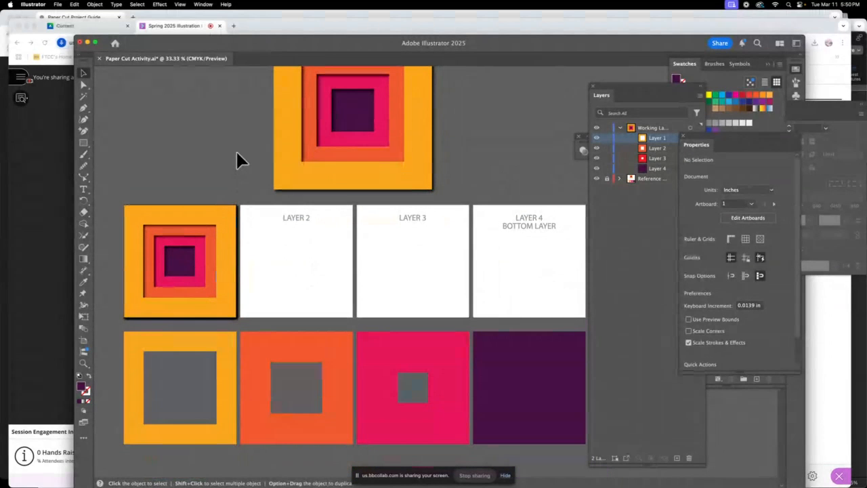
Undo the alignment and the moves that stacked the shapes until each one is back on its own artboard.
left_click_drag(187, 271, 535, 277)
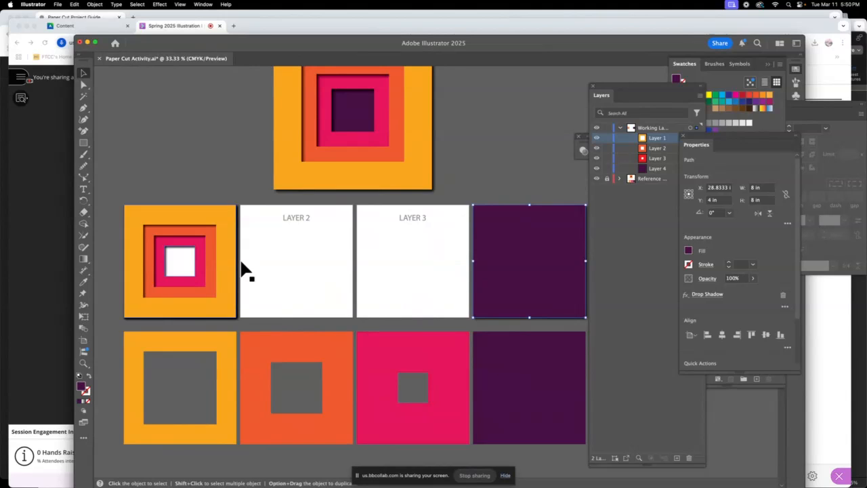
key("super+z")
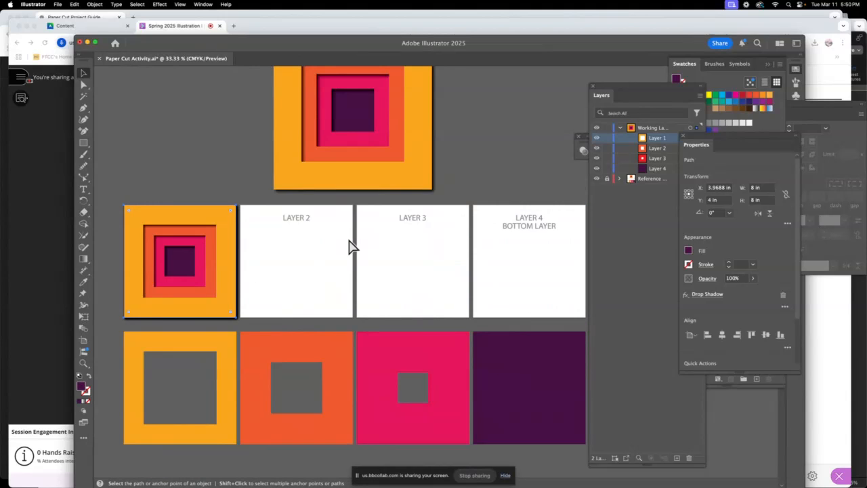
key("super+z")
key("super+z")
key("super+z")
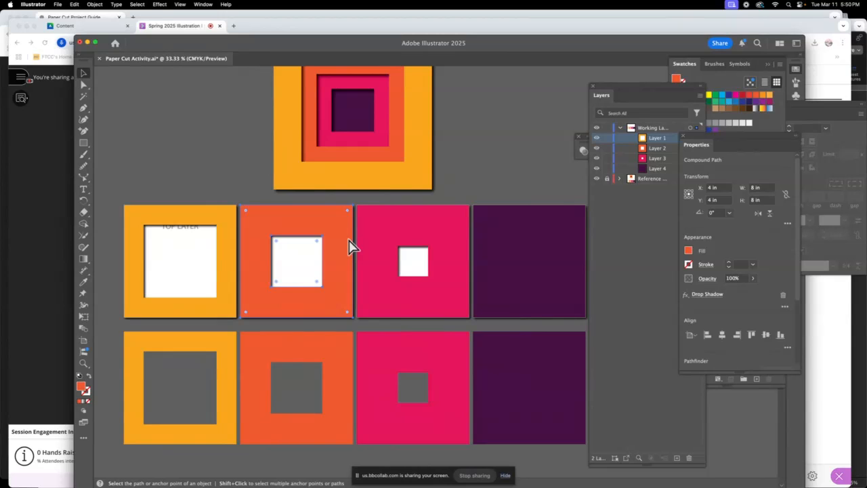
left_click(216, 165)
left_click_drag(362, 262, 354, 190)
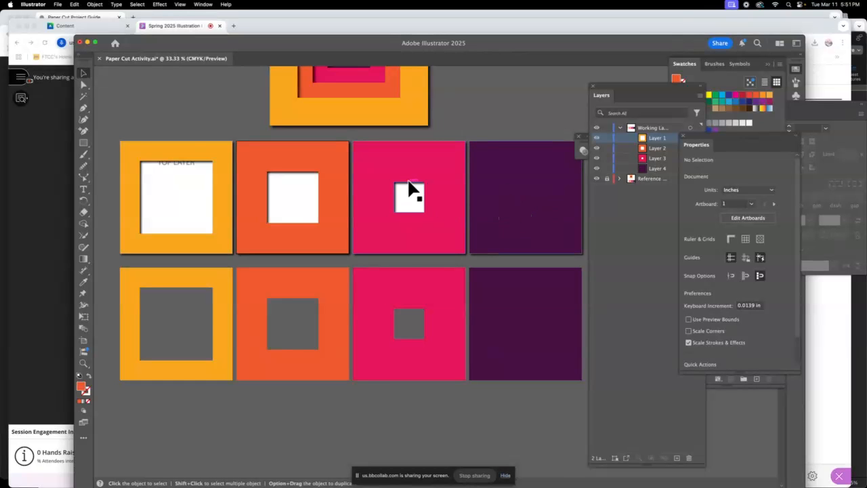
left_click_drag(415, 169, 414, 286)
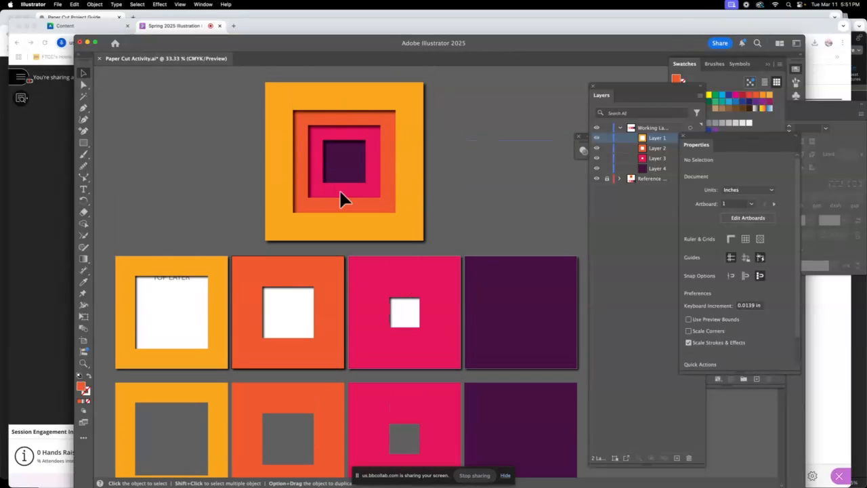
left_click_drag(449, 229, 465, 120)
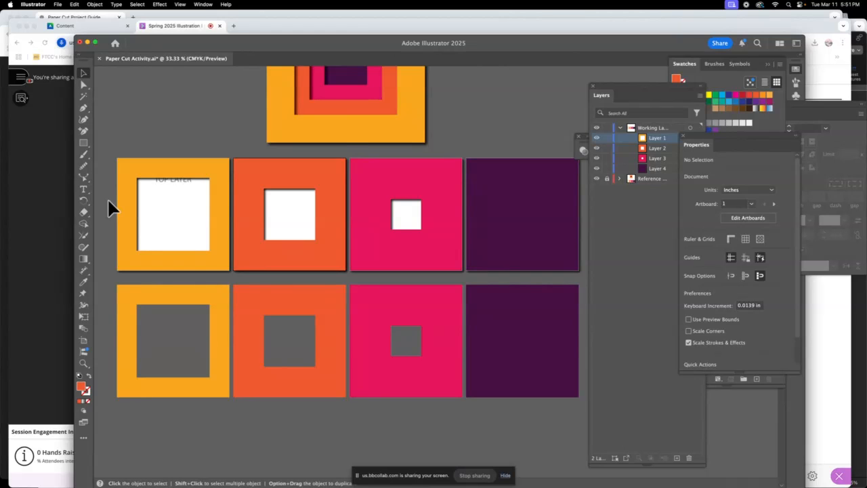
Select the four layer shapes, hide and delete their Drop Shadow effect in the Appearance settings, and deselect them.
left_click_drag(146, 212, 507, 244)
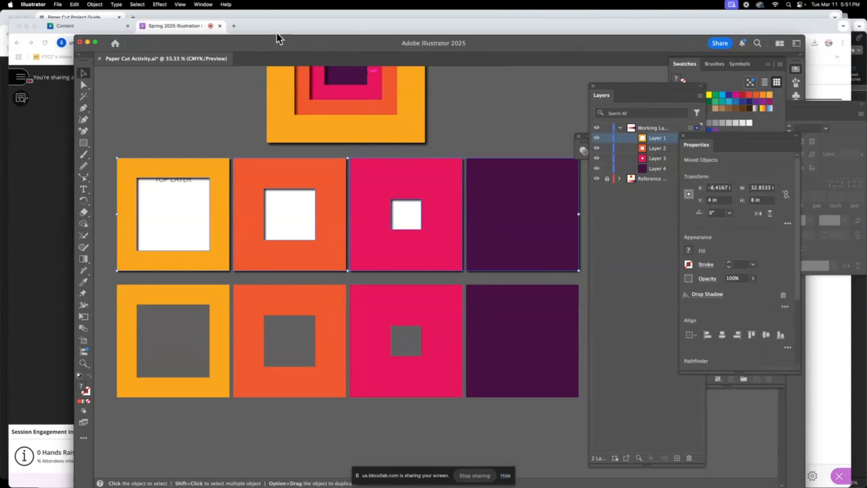
left_click(164, 6)
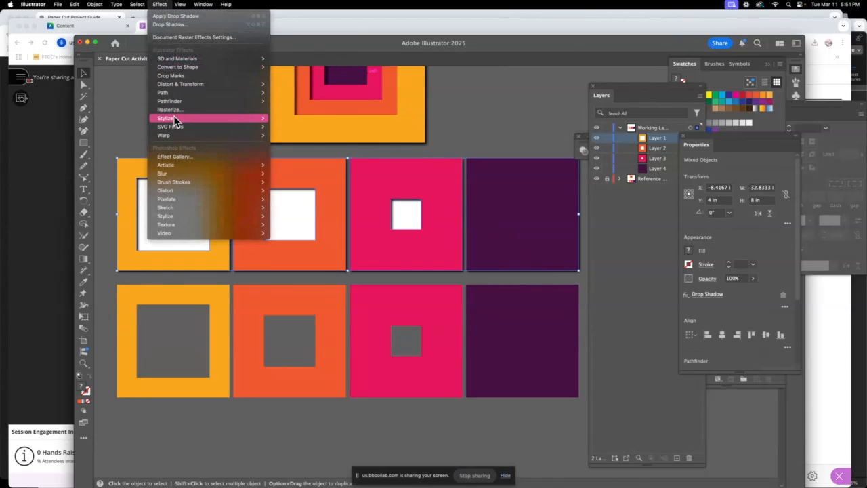
mouse_move(174, 120)
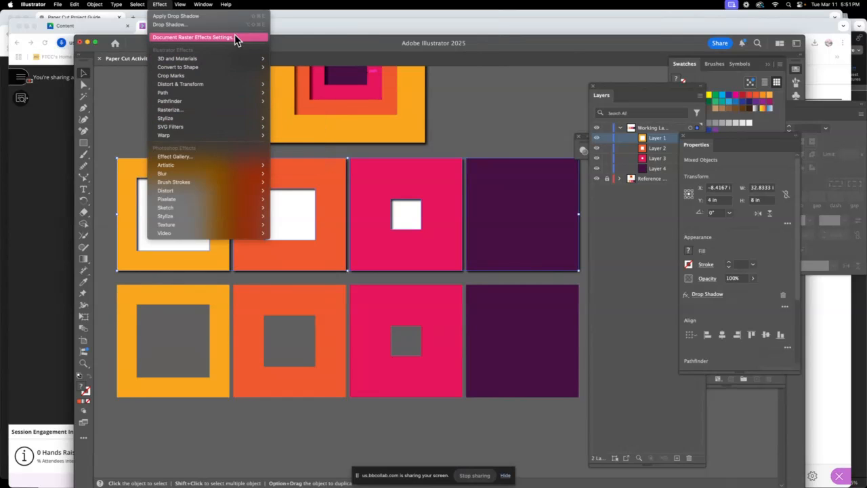
left_click(474, 103)
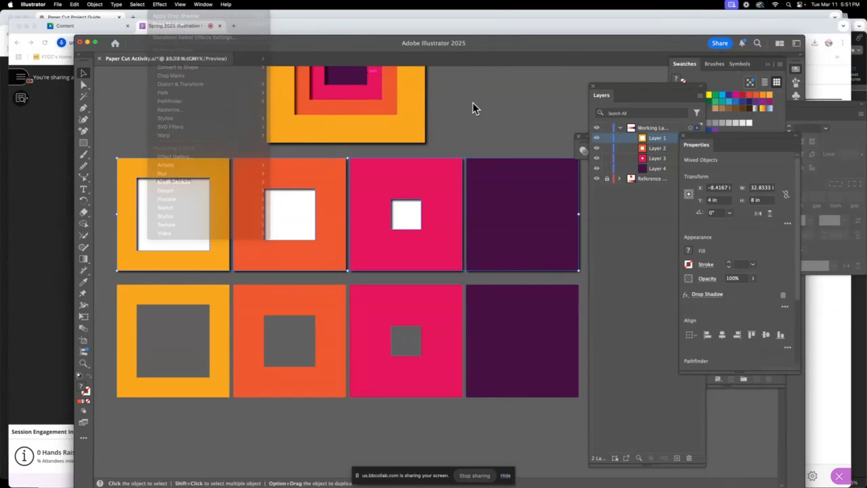
left_click(203, 5)
left_click(238, 155)
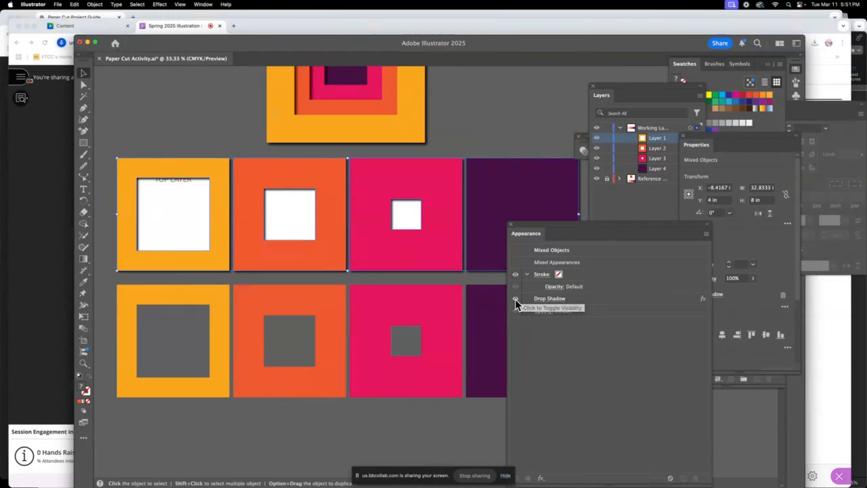
left_click(515, 299)
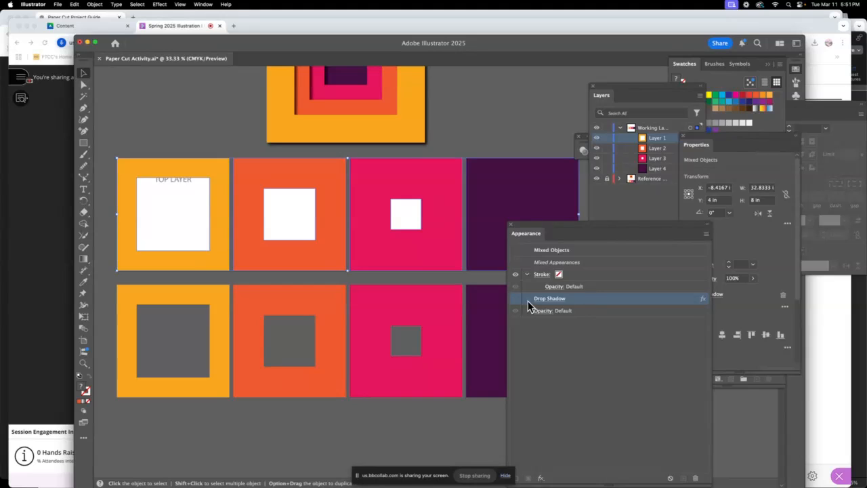
left_click_drag(607, 234, 566, 112)
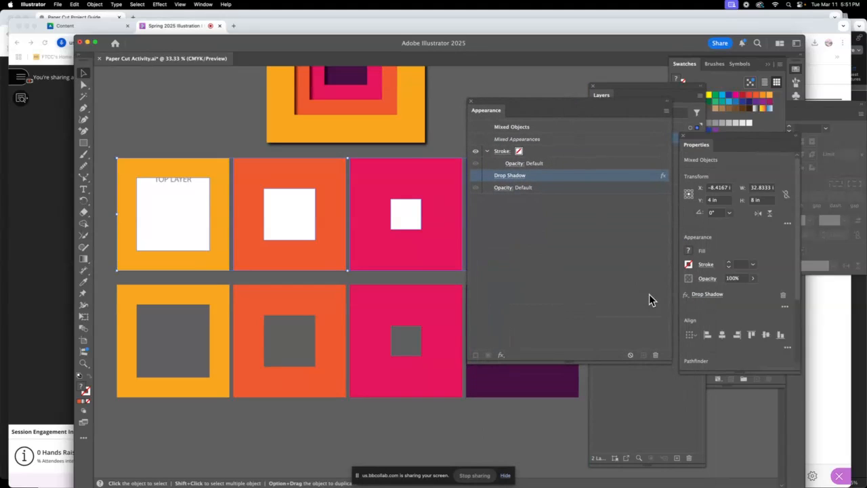
left_click(654, 355)
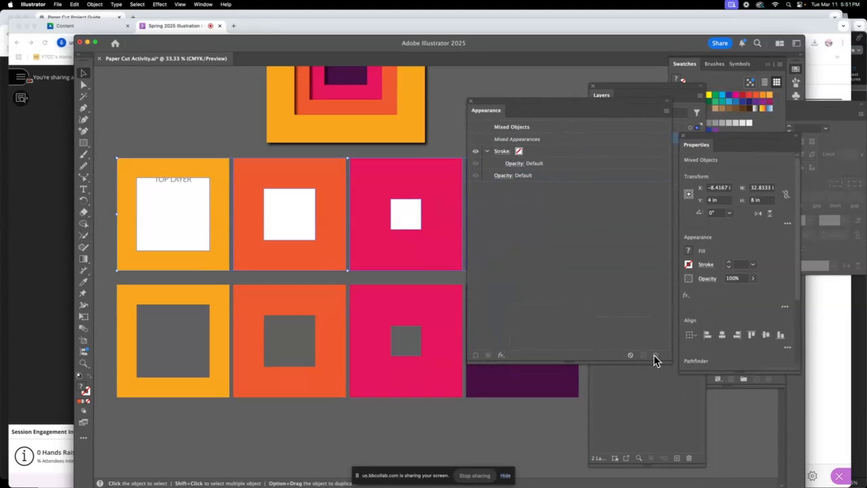
left_click(200, 144)
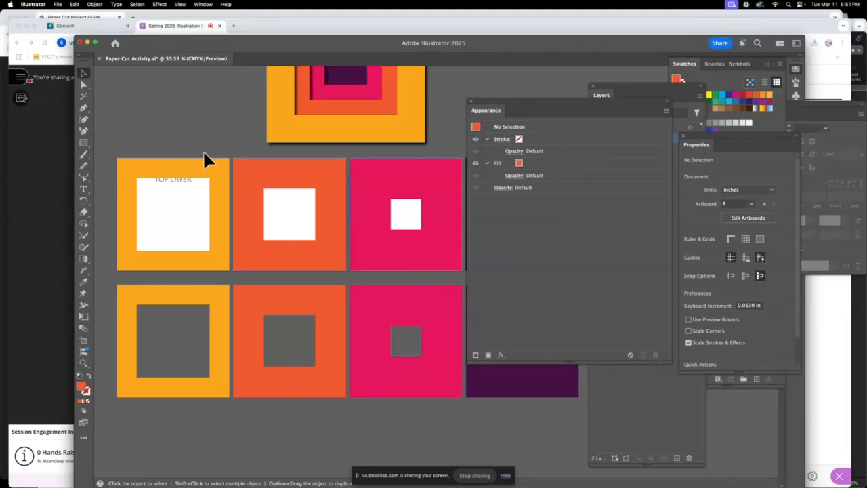
Review the row of layer shapes against the reference pieces and switch to the Blackboard Collaborate session in Chrome.
left_click_drag(499, 108, 570, 252)
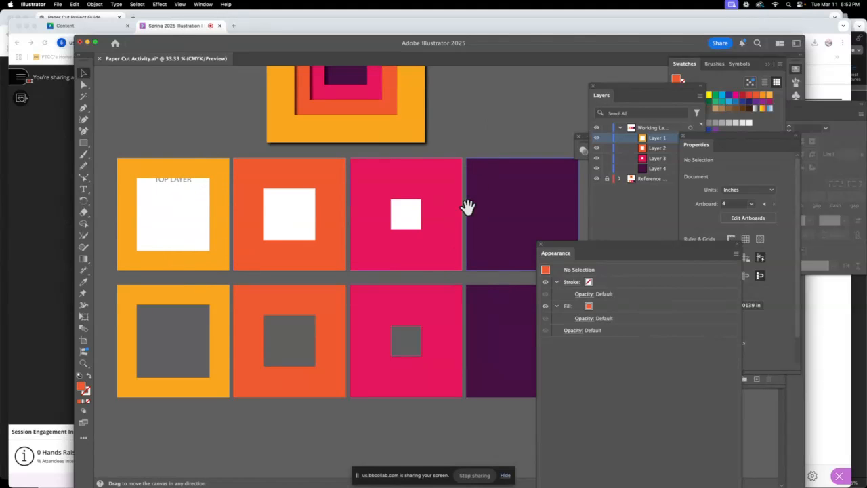
left_click_drag(467, 204, 440, 304)
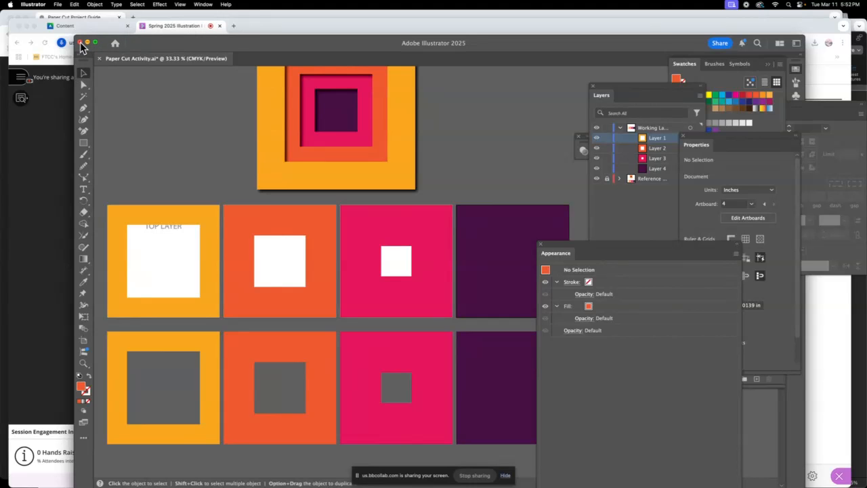
left_click(181, 29)
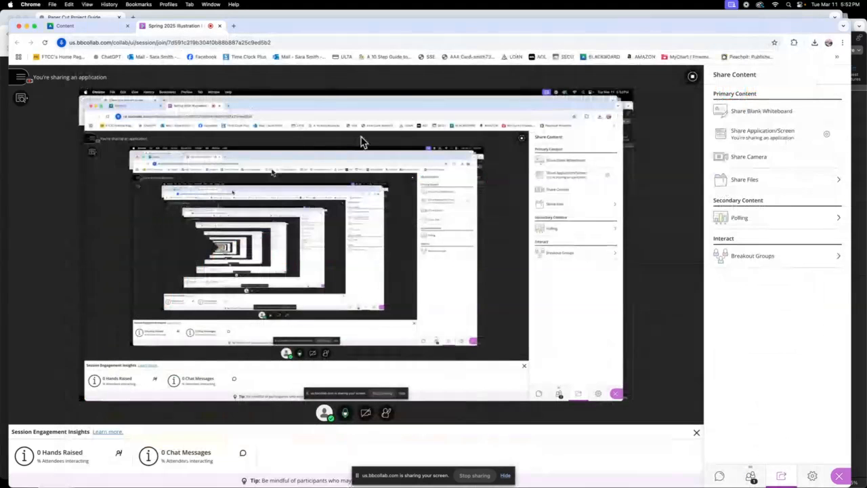